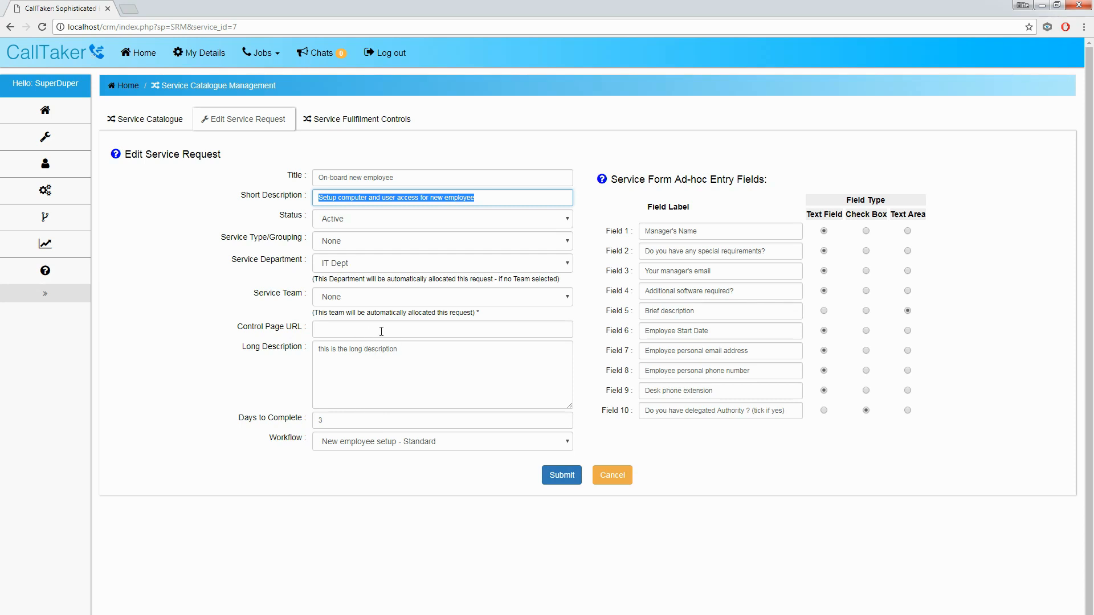
# Step: Switch the request's Workflow from 'New employee setup - Standard' to None
pyautogui.moveTo(325, 349); pyautogui.dragTo(399, 387)
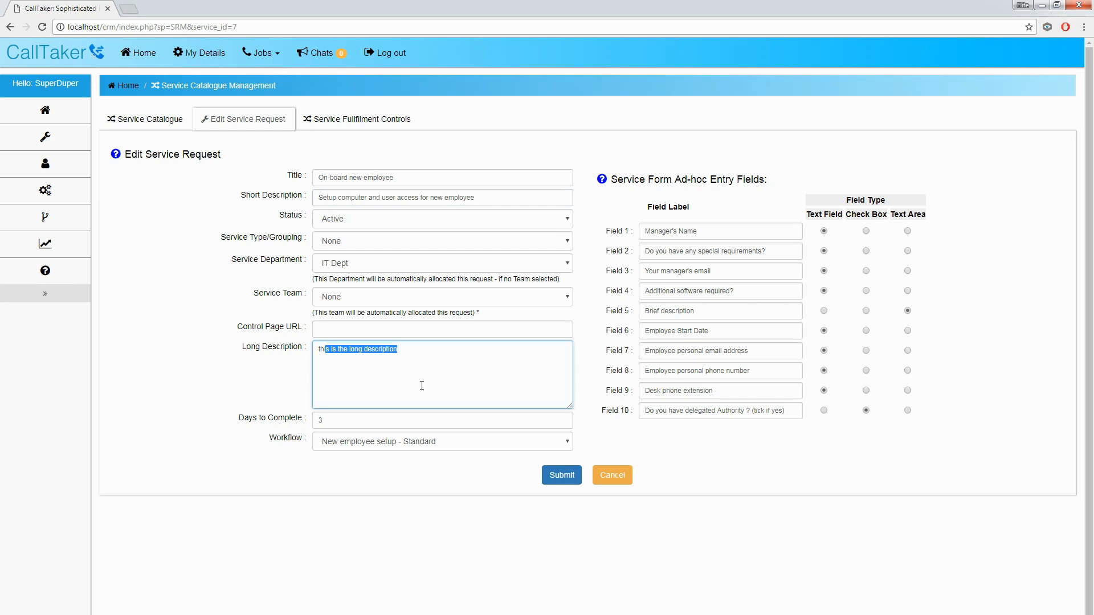
pyautogui.click(407, 383)
pyautogui.click(320, 420)
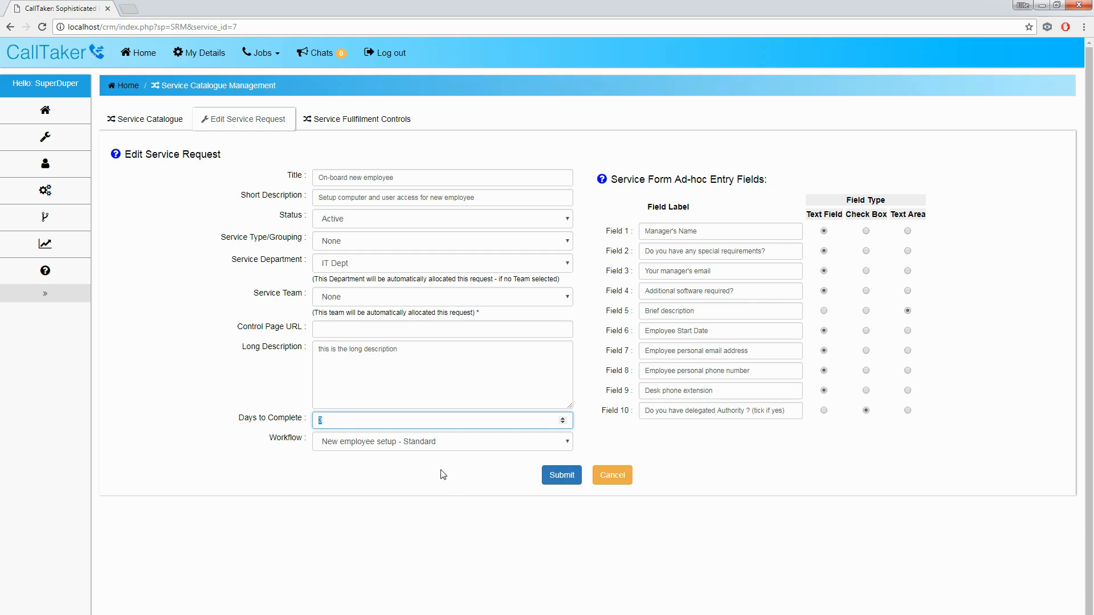
pyautogui.click(415, 449)
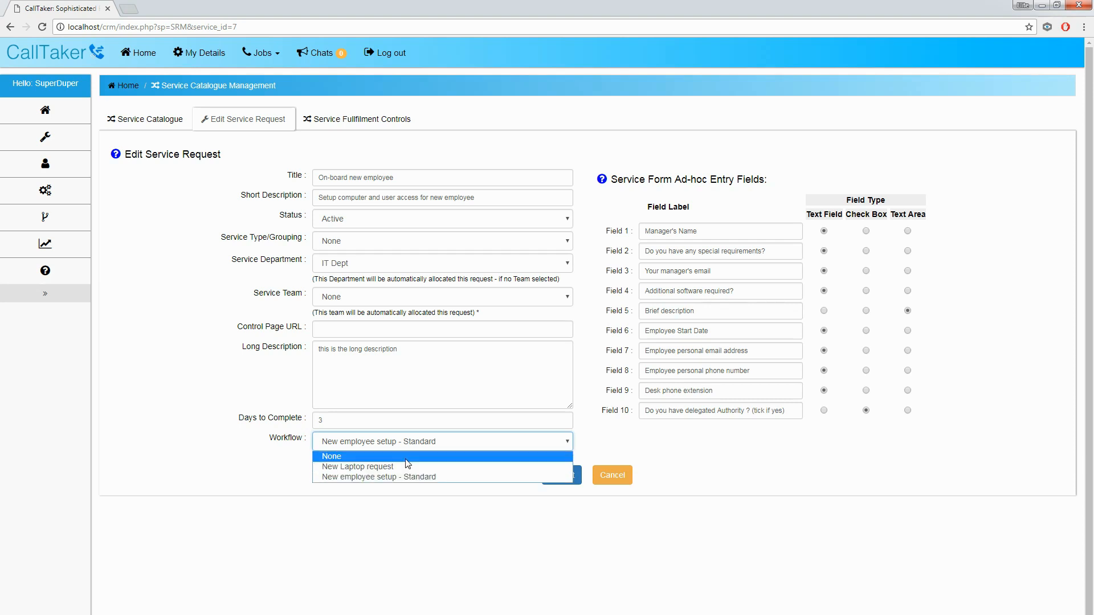
pyautogui.click(405, 459)
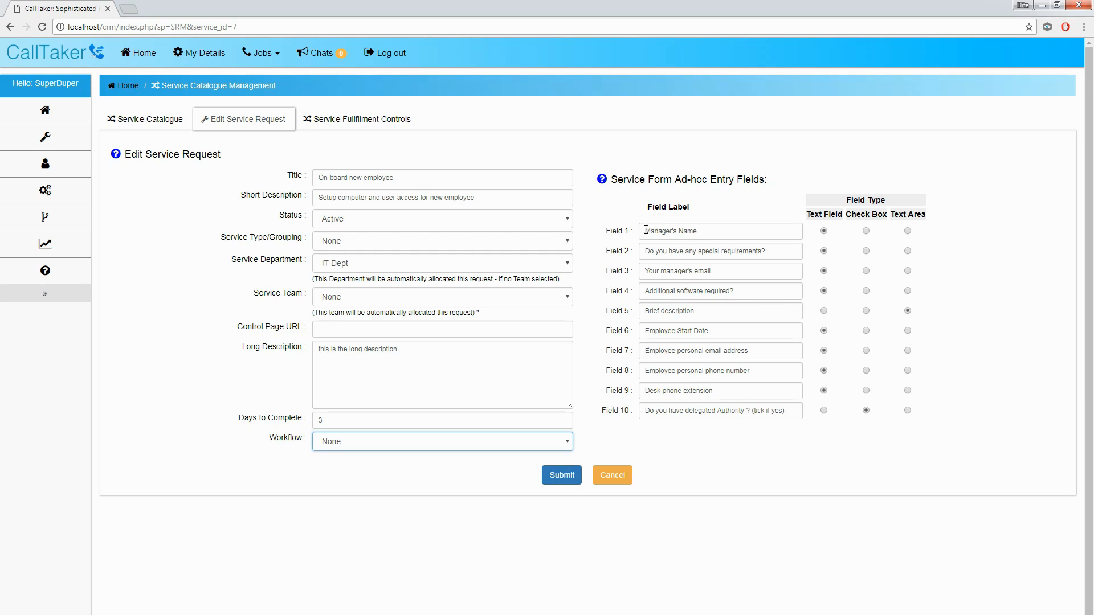
# Step: Review the Manager's Name, special requirements, manager email, software, start date and personal email labels
pyautogui.moveTo(644, 229); pyautogui.dragTo(742, 394)
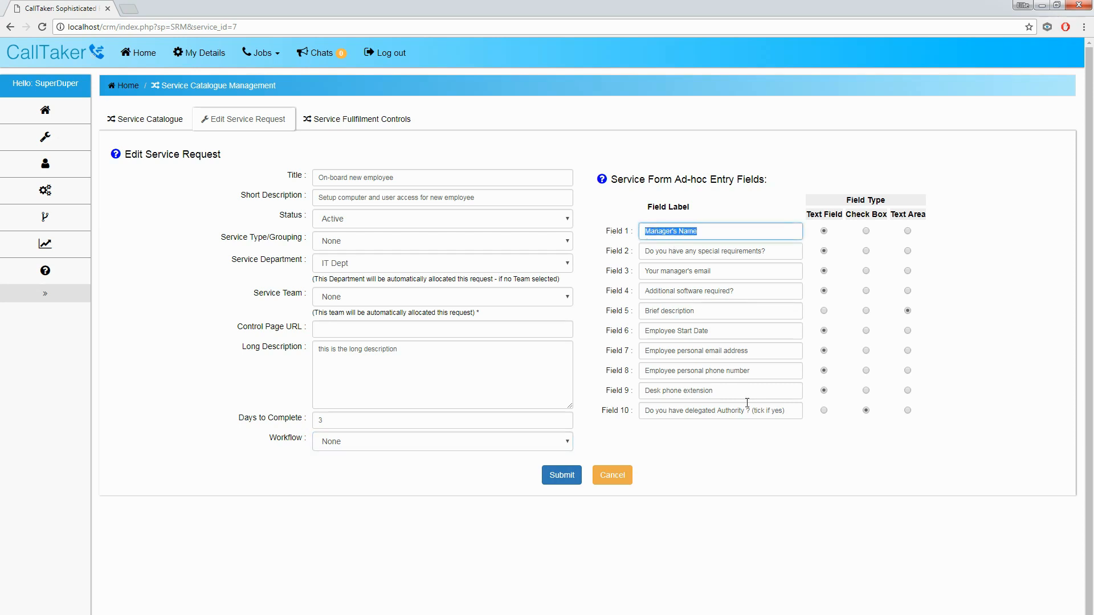
pyautogui.click(784, 412)
pyautogui.click(747, 391)
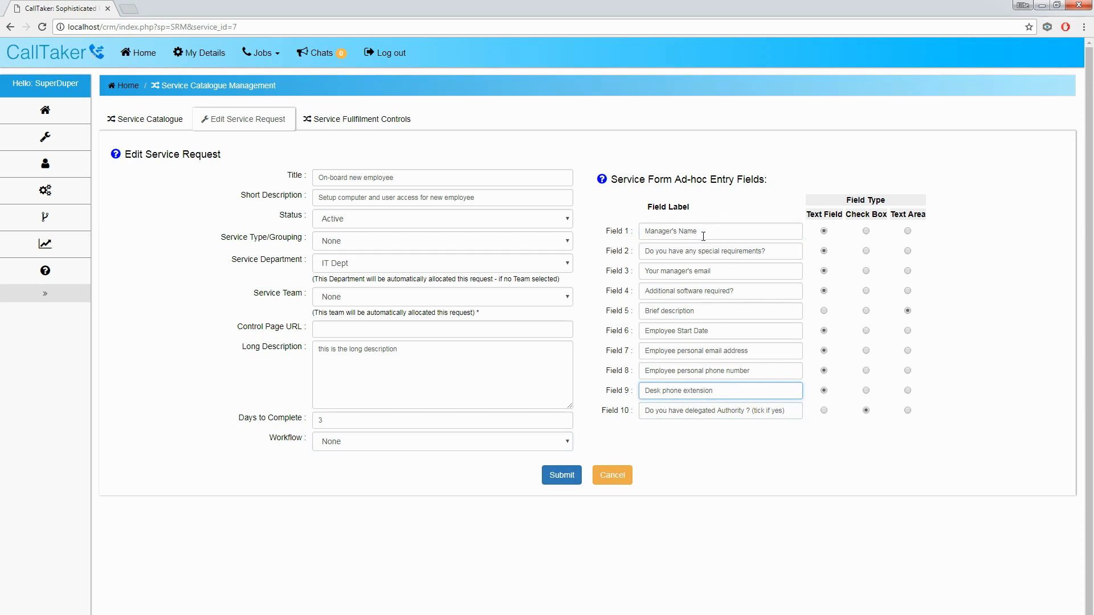
pyautogui.moveTo(700, 234); pyautogui.dragTo(645, 232)
pyautogui.moveTo(766, 251); pyautogui.dragTo(642, 232)
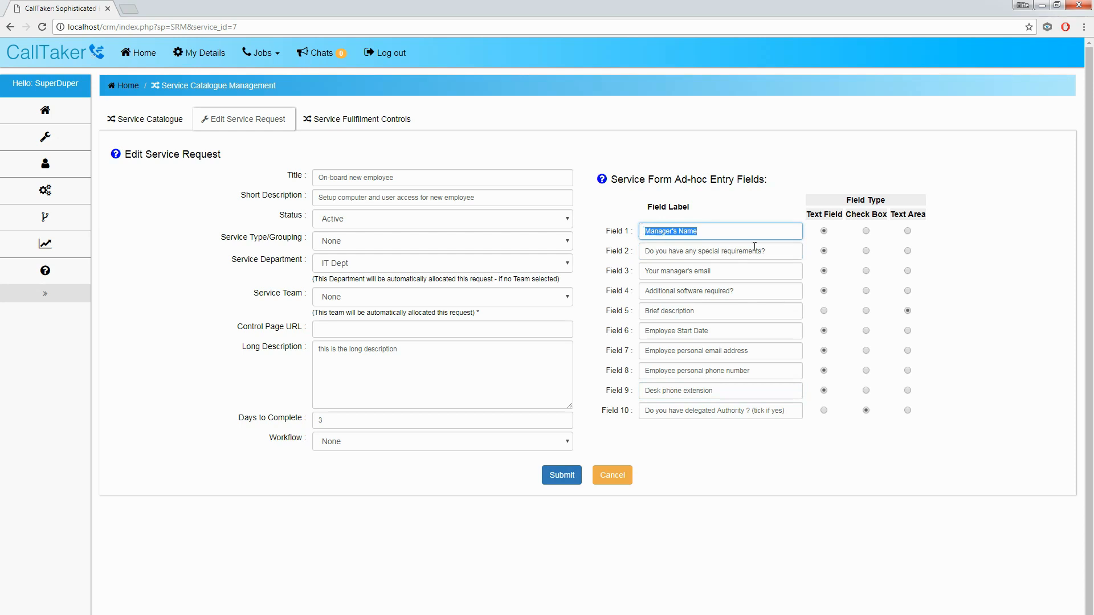
pyautogui.click(768, 251)
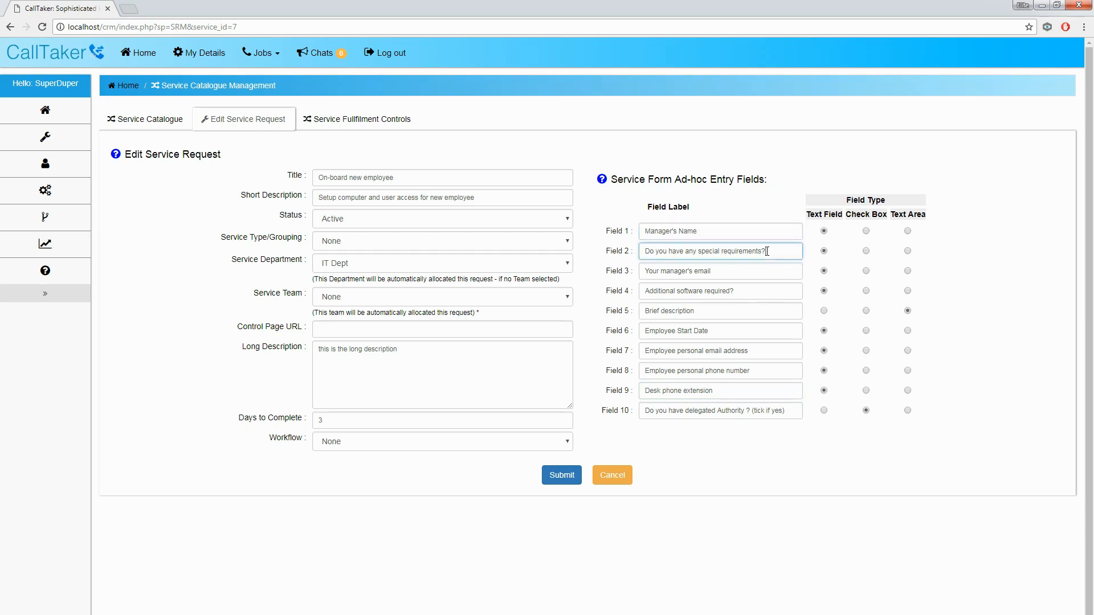
pyautogui.moveTo(767, 252); pyautogui.dragTo(640, 251)
pyautogui.moveTo(711, 271); pyautogui.dragTo(641, 271)
pyautogui.moveTo(747, 292); pyautogui.dragTo(652, 311)
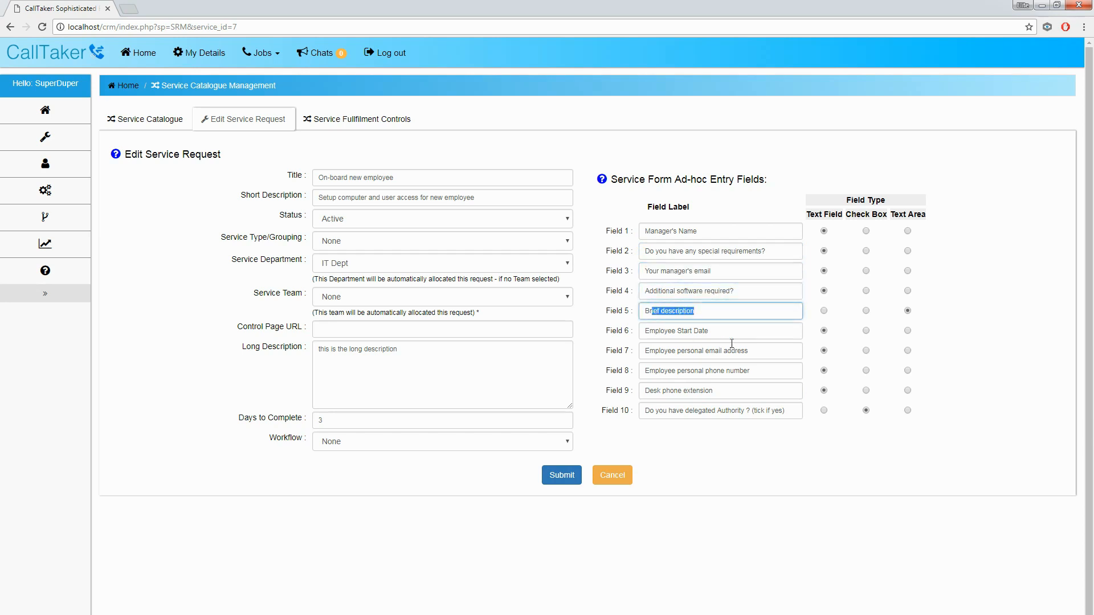
pyautogui.moveTo(719, 332); pyautogui.dragTo(662, 340)
pyautogui.moveTo(759, 353); pyautogui.dragTo(642, 357)
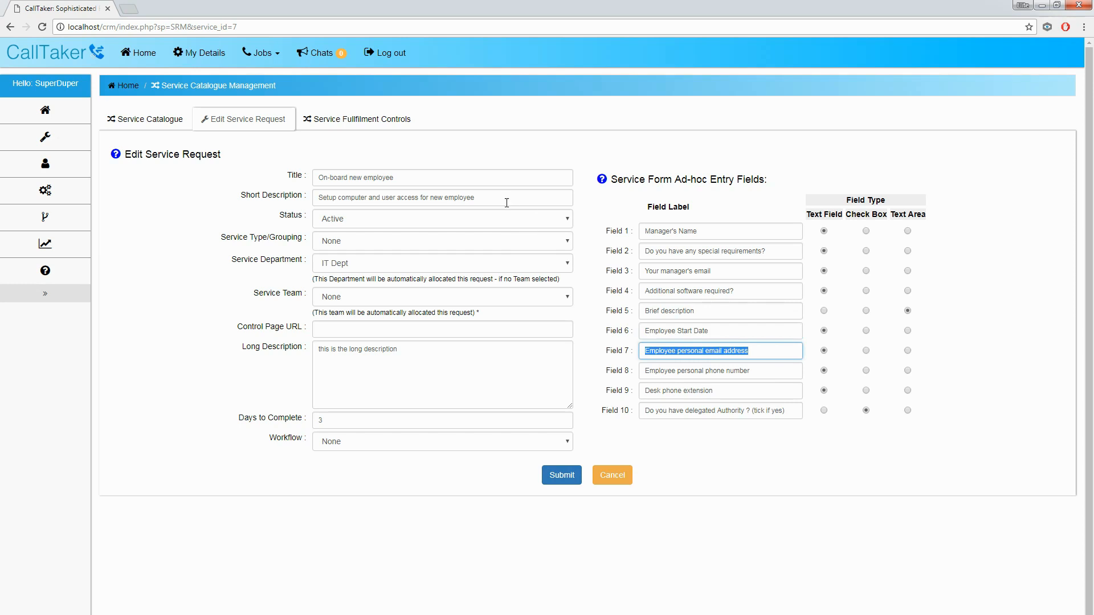
# Step: Review the title, short description, personal contact, desk phone and delegated authority labels
pyautogui.moveTo(489, 199); pyautogui.dragTo(319, 200)
pyautogui.moveTo(407, 181); pyautogui.dragTo(318, 178)
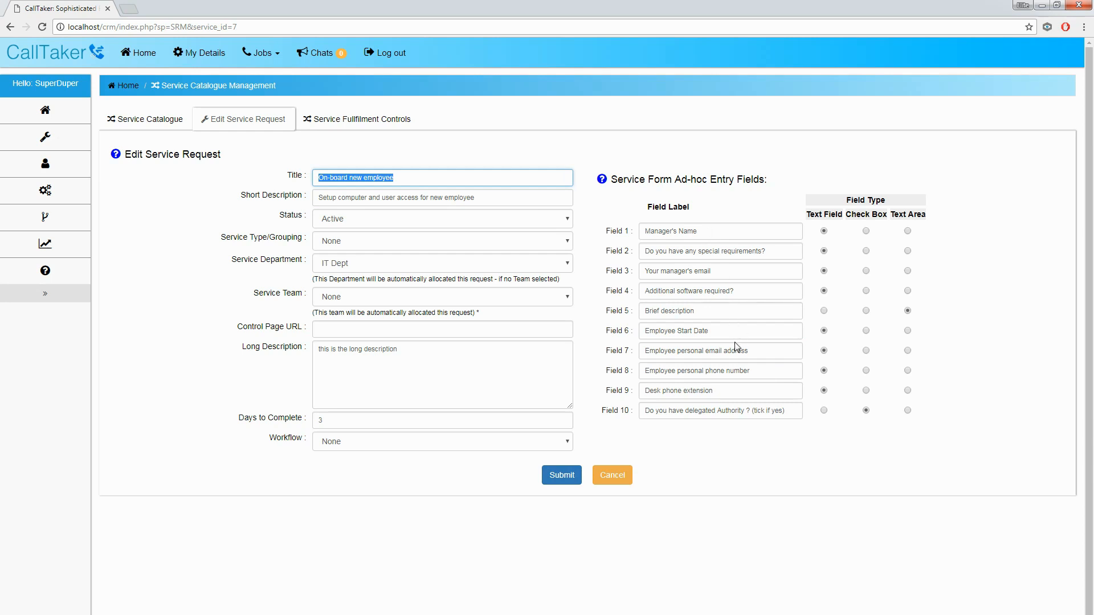
pyautogui.moveTo(758, 351); pyautogui.dragTo(646, 350)
pyautogui.moveTo(758, 371); pyautogui.dragTo(660, 372)
pyautogui.moveTo(705, 233); pyautogui.dragTo(643, 231)
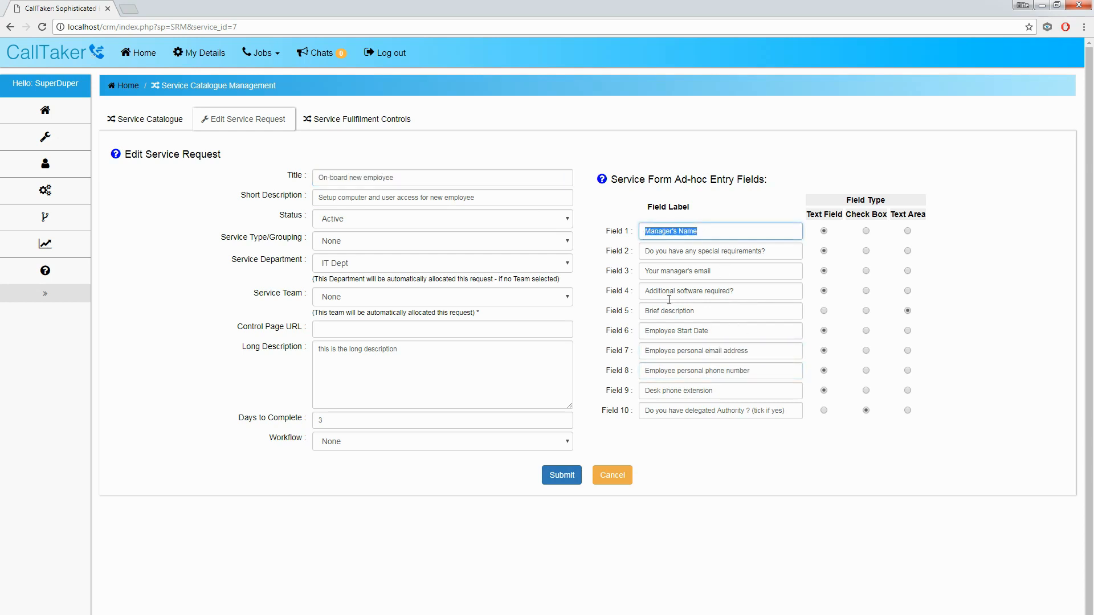
pyautogui.moveTo(716, 390); pyautogui.dragTo(644, 390)
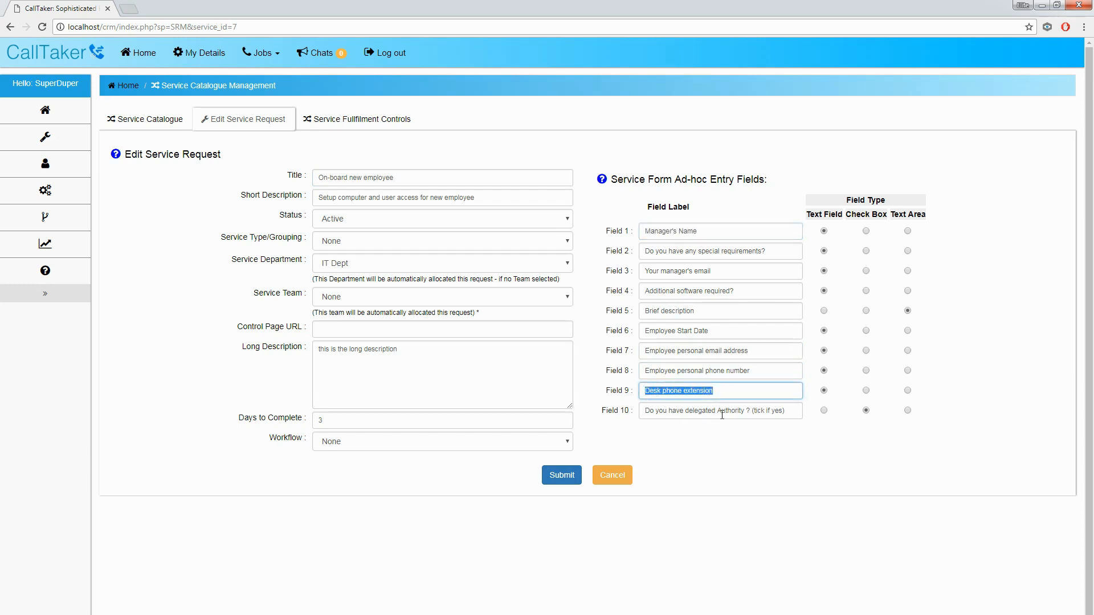
pyautogui.moveTo(786, 414); pyautogui.dragTo(643, 412)
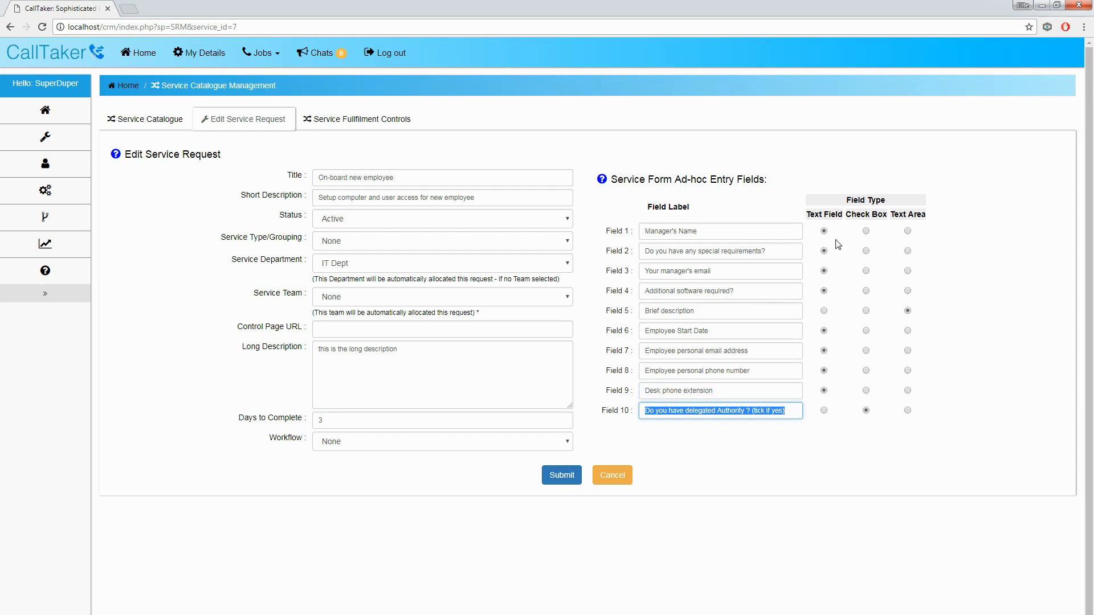
pyautogui.click(694, 233)
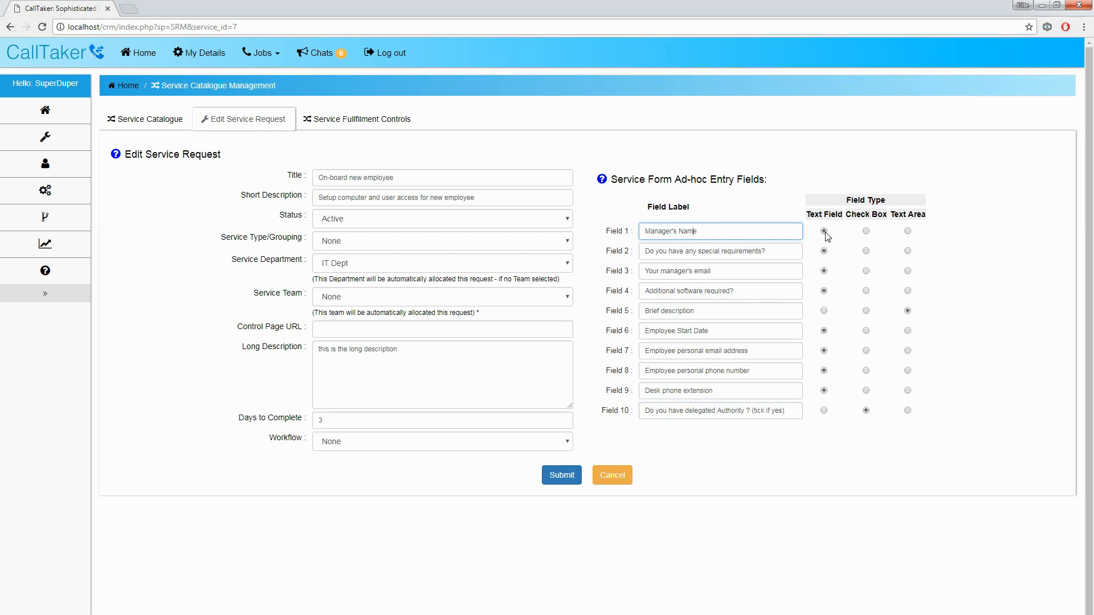
pyautogui.click(866, 411)
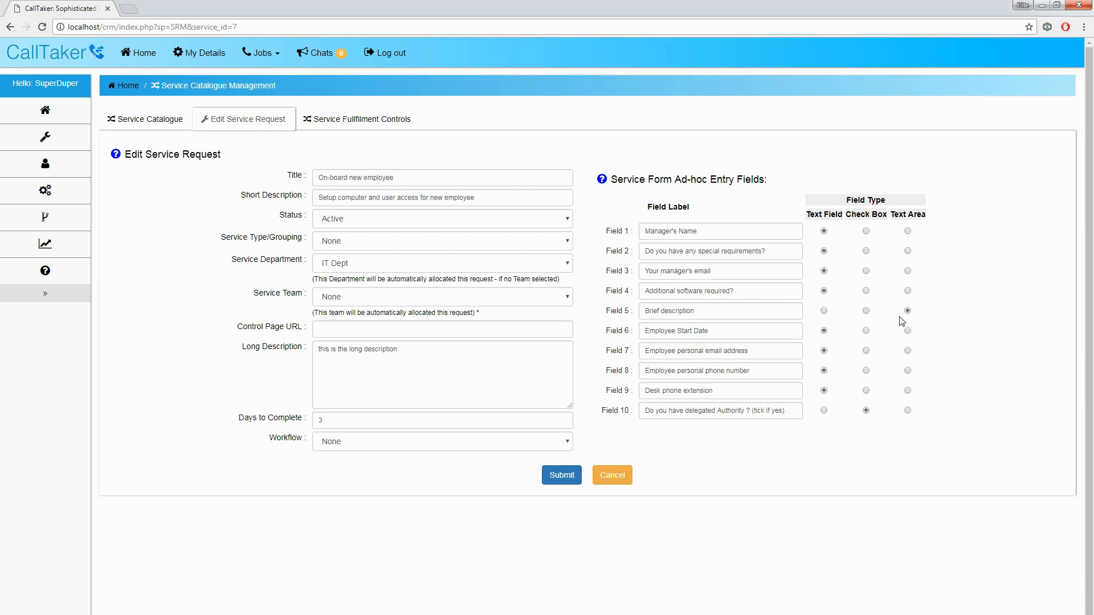
# Step: Check the long description and Manager's Name label, then bring up the Service Fulfilment Controls
pyautogui.click(433, 368)
pyautogui.moveTo(335, 350); pyautogui.dragTo(398, 349)
pyautogui.click(516, 383)
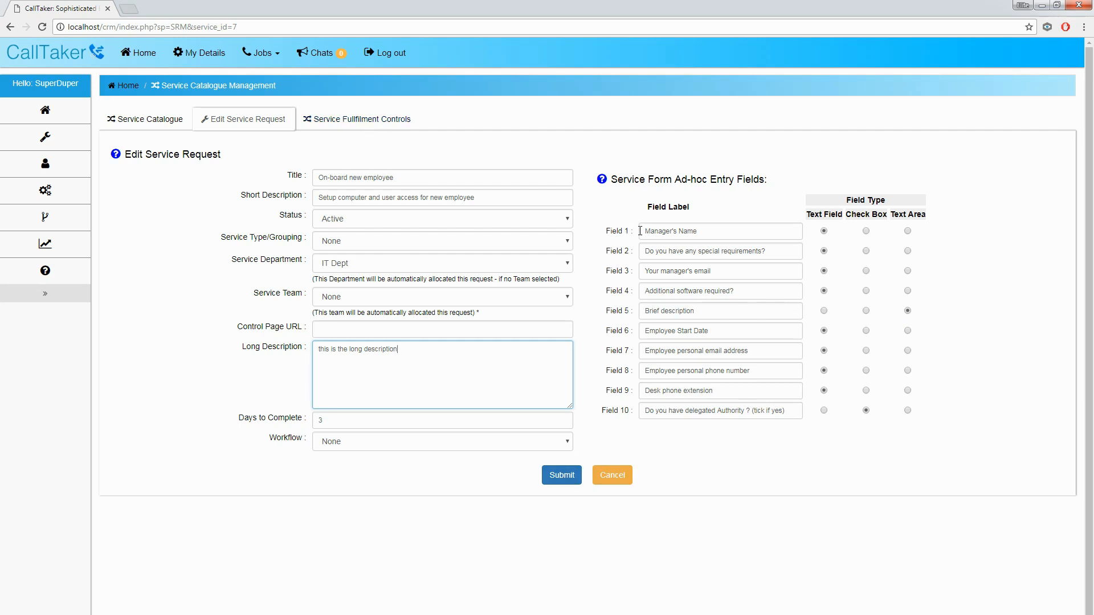
pyautogui.moveTo(650, 233); pyautogui.dragTo(694, 232)
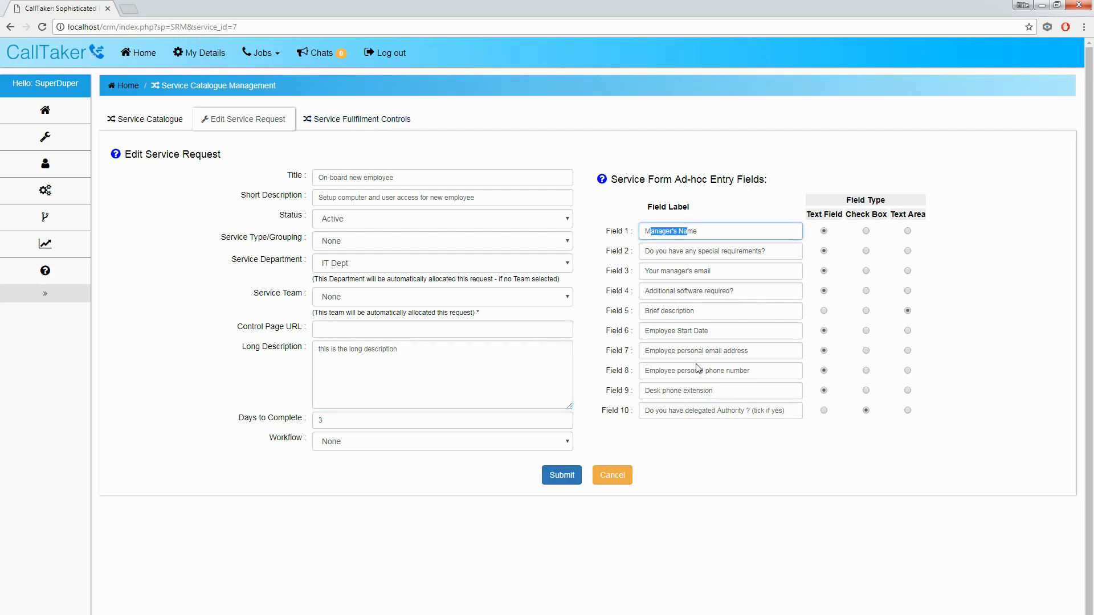
pyautogui.click(609, 314)
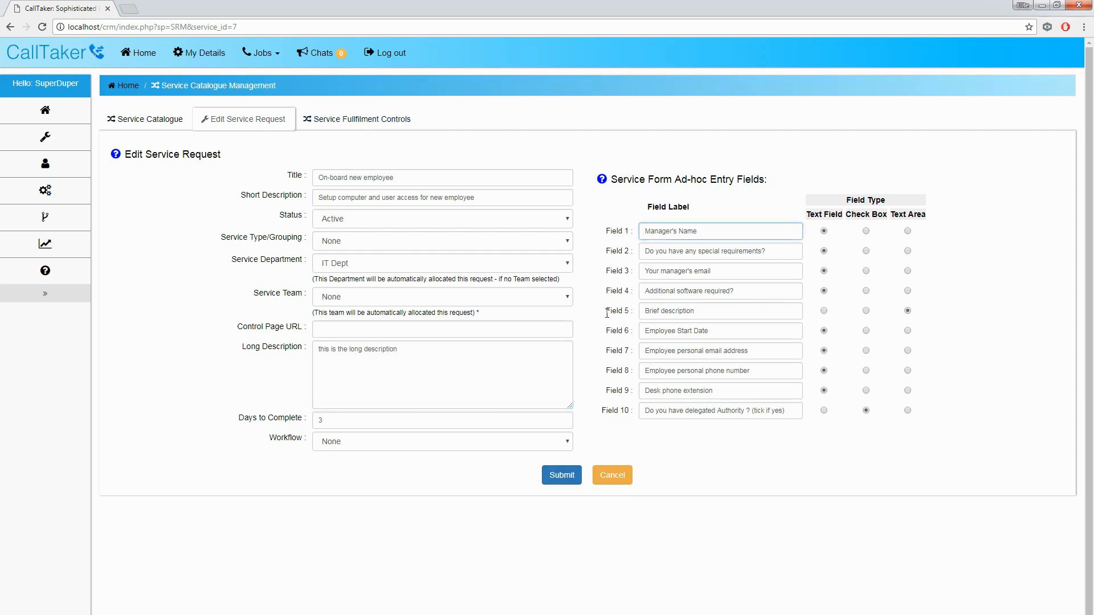
pyautogui.click(372, 123)
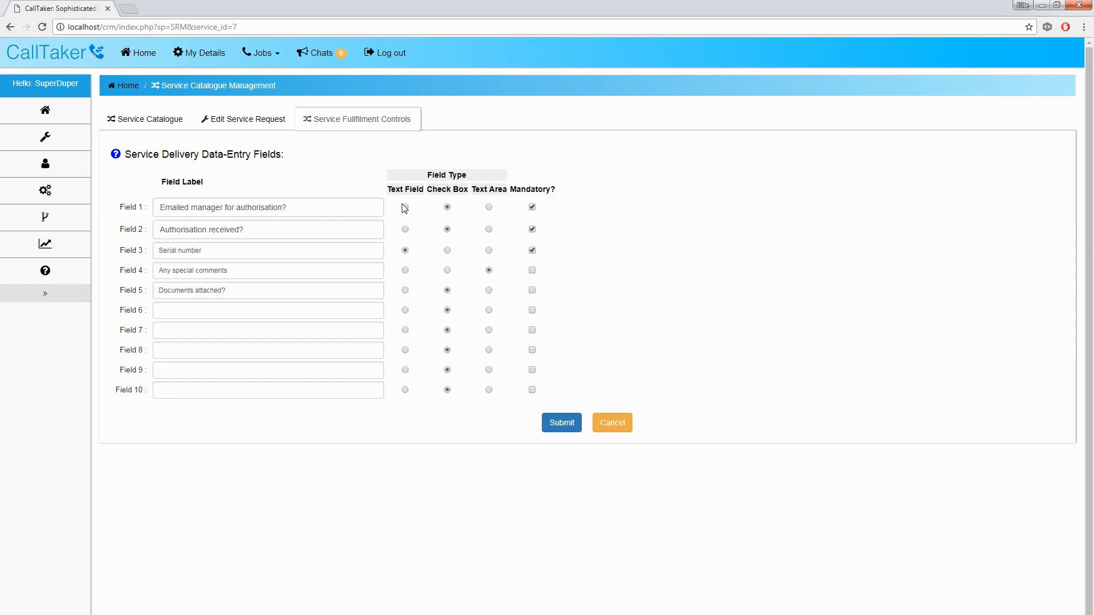
# Step: Review the authorisation and Documents attached? delivery field labels, then submit the request
pyautogui.click(313, 208)
pyautogui.moveTo(313, 208); pyautogui.dragTo(161, 207)
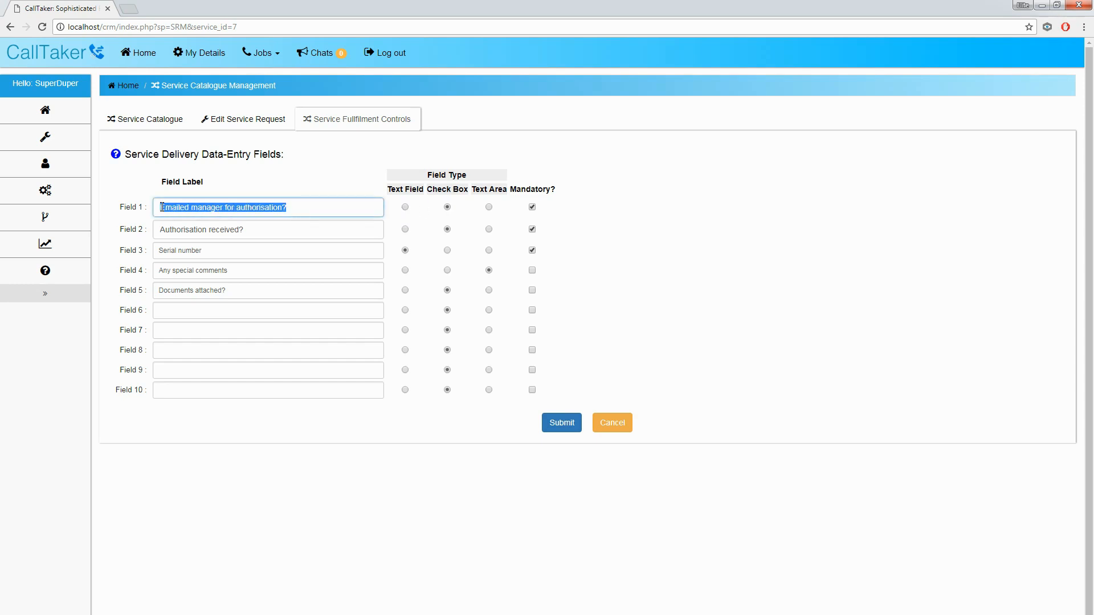
pyautogui.moveTo(254, 230); pyautogui.dragTo(159, 252)
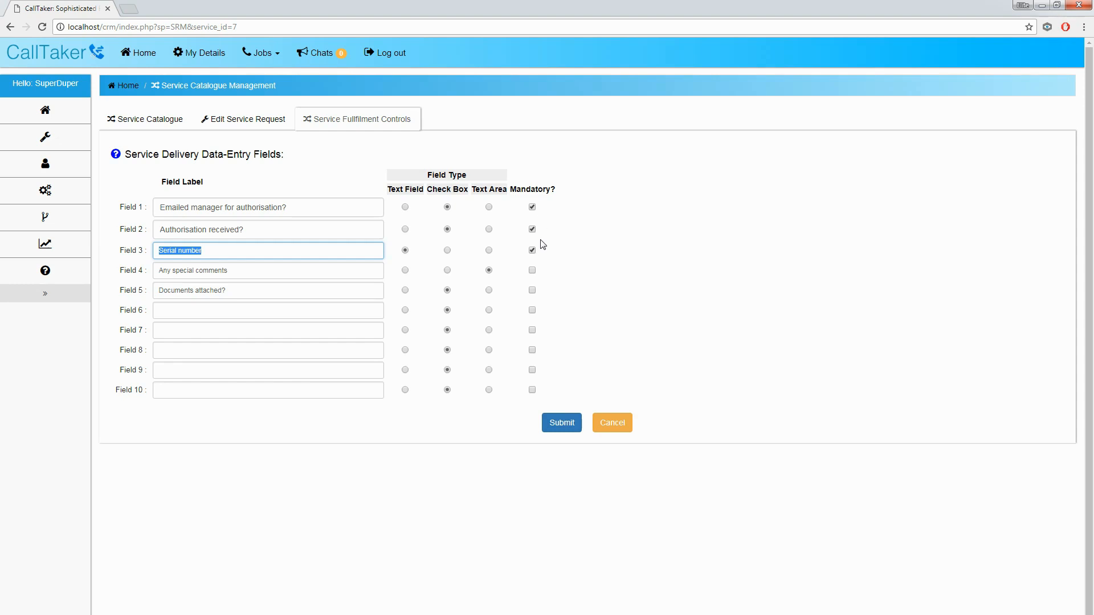
pyautogui.moveTo(398, 278); pyautogui.dragTo(431, 286)
pyautogui.click(268, 293)
pyautogui.click(264, 309)
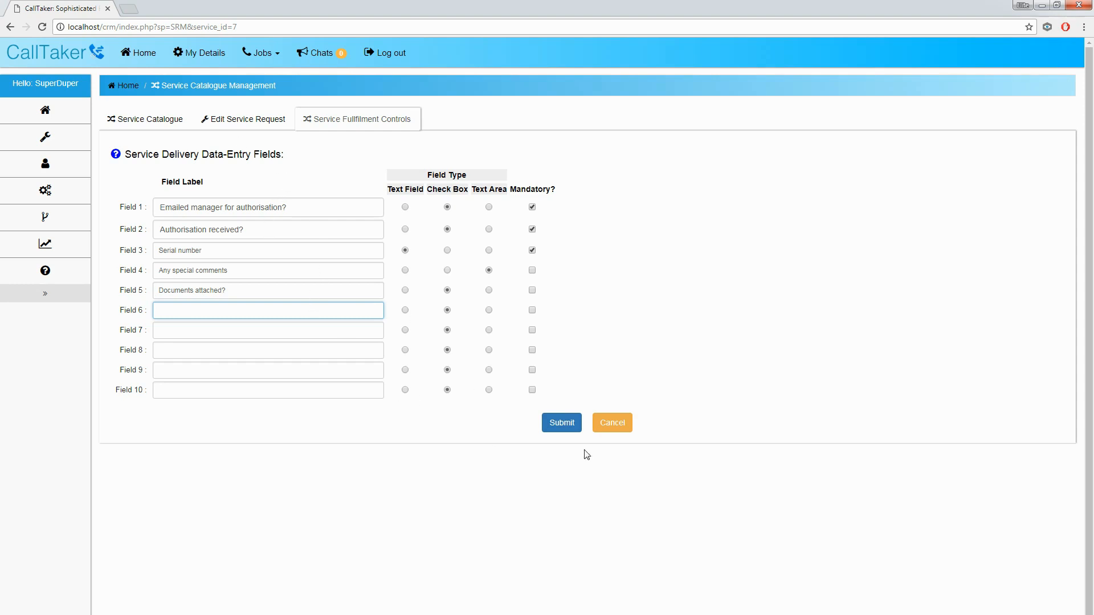
pyautogui.click(568, 425)
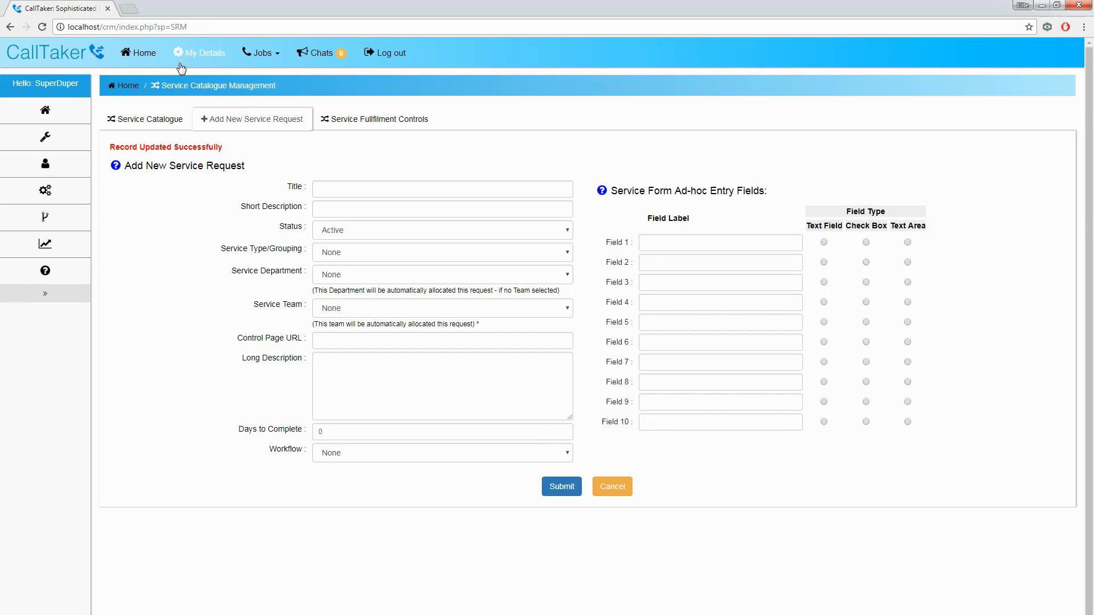
# Step: Log out of the admin account and sign in as the HR user
pyautogui.click(139, 52)
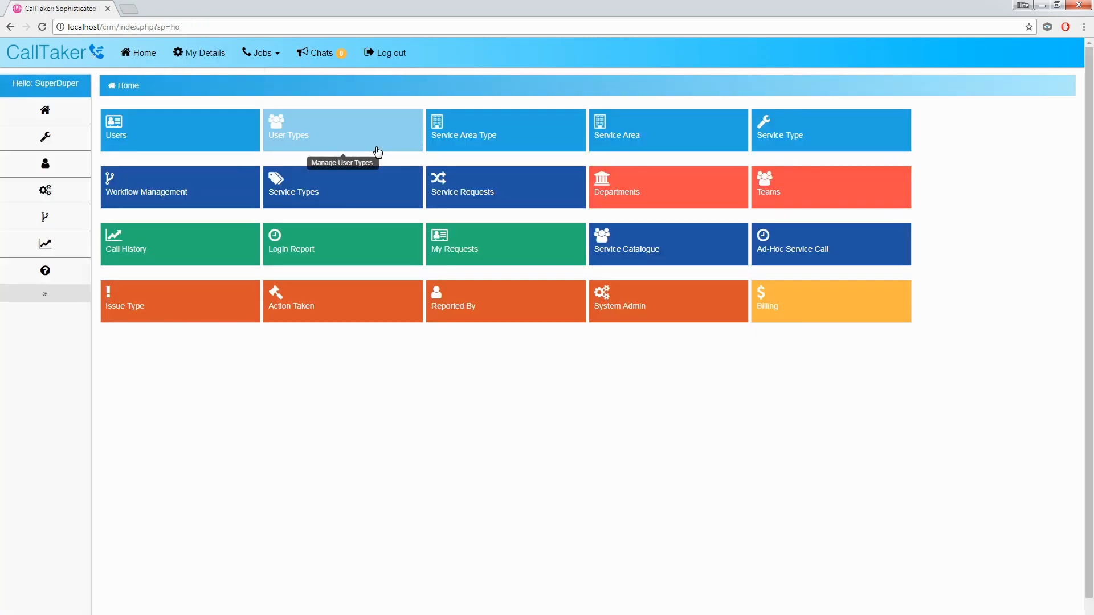
pyautogui.click(397, 54)
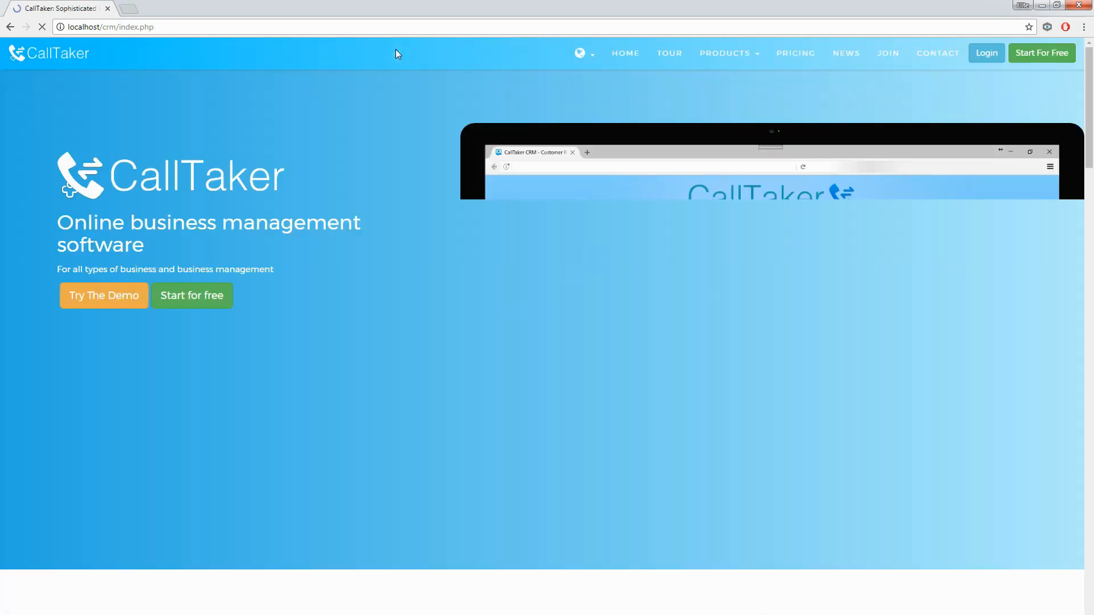
pyautogui.click(987, 53)
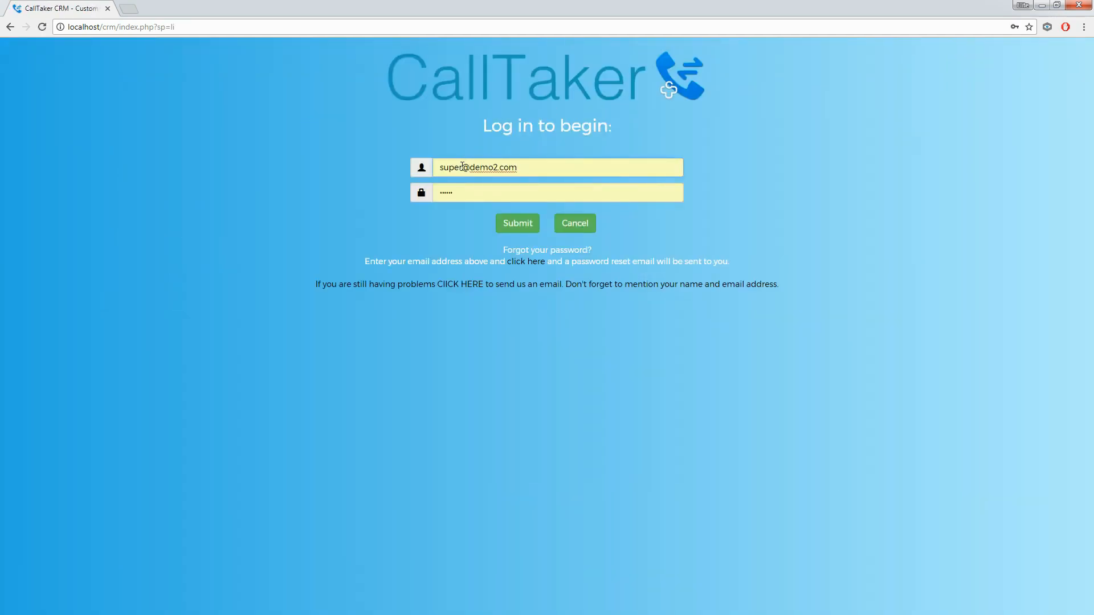
pyautogui.press('Return')
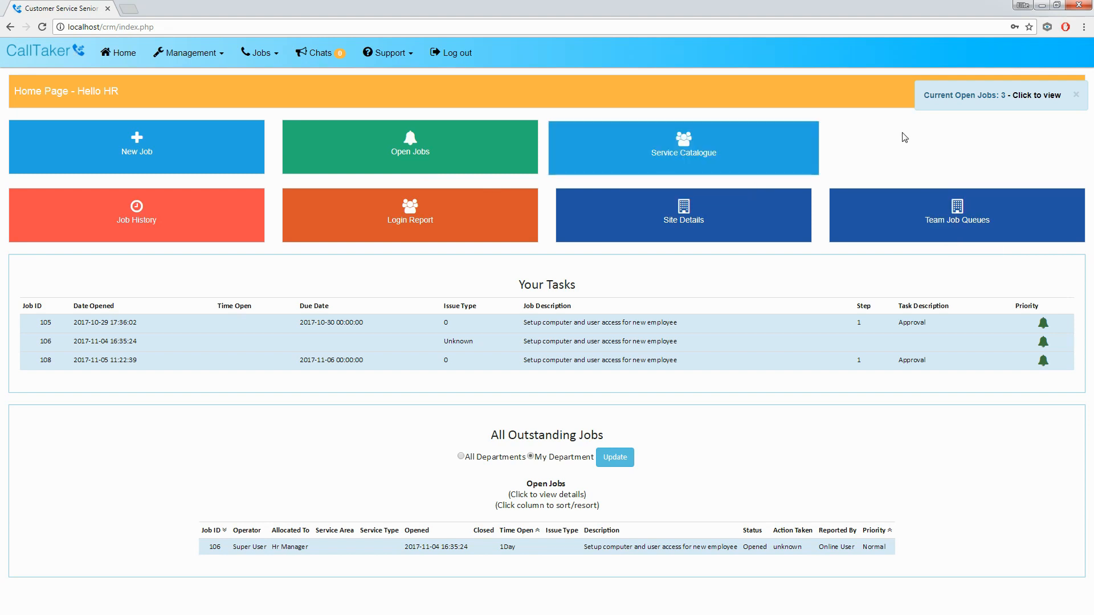
# Step: Start an On-board new employee request from the Service Catalogue and look over its questions
pyautogui.click(683, 155)
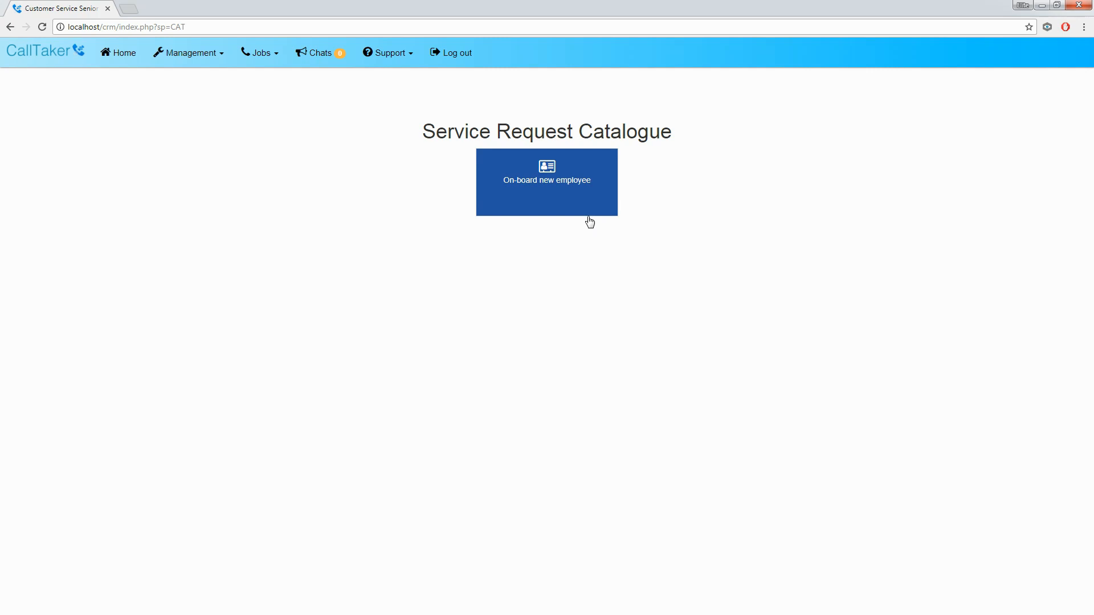
pyautogui.click(568, 197)
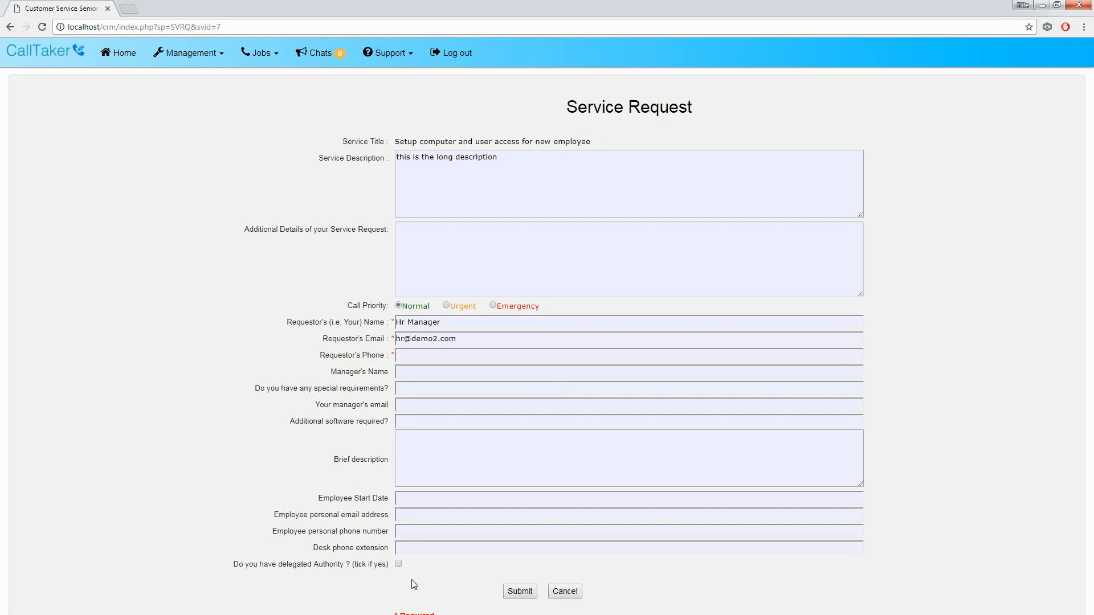
pyautogui.moveTo(234, 565); pyautogui.dragTo(315, 375)
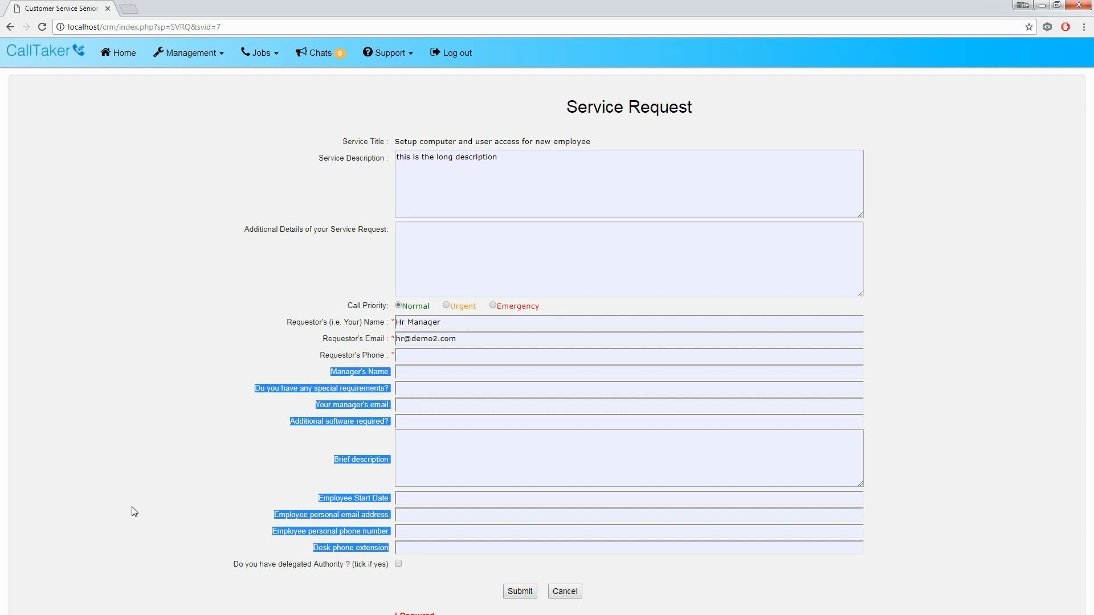
pyautogui.click(405, 373)
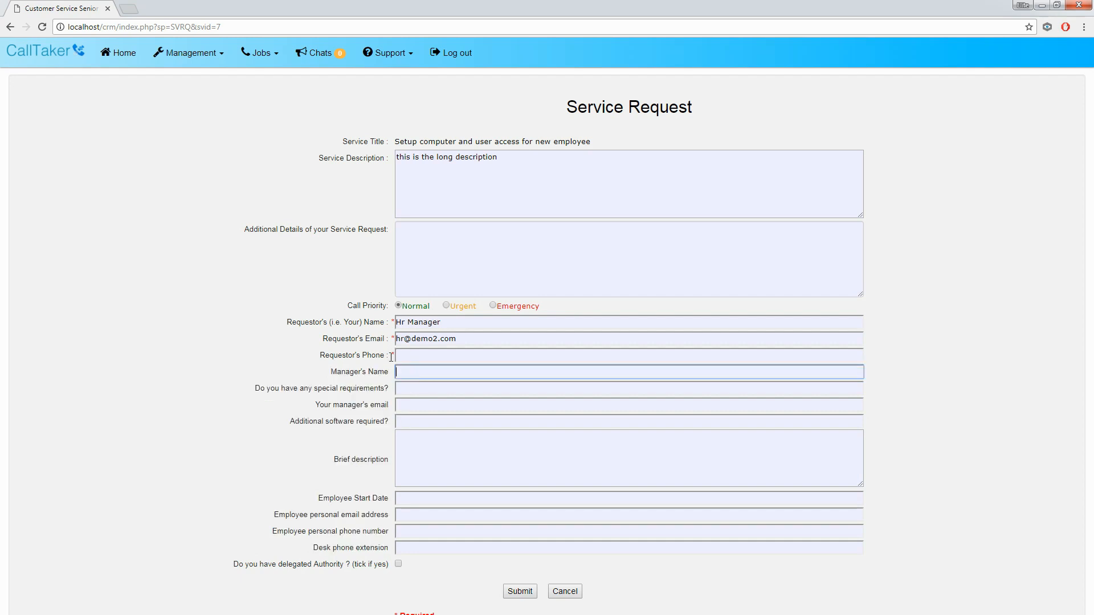
pyautogui.moveTo(384, 358); pyautogui.dragTo(282, 325)
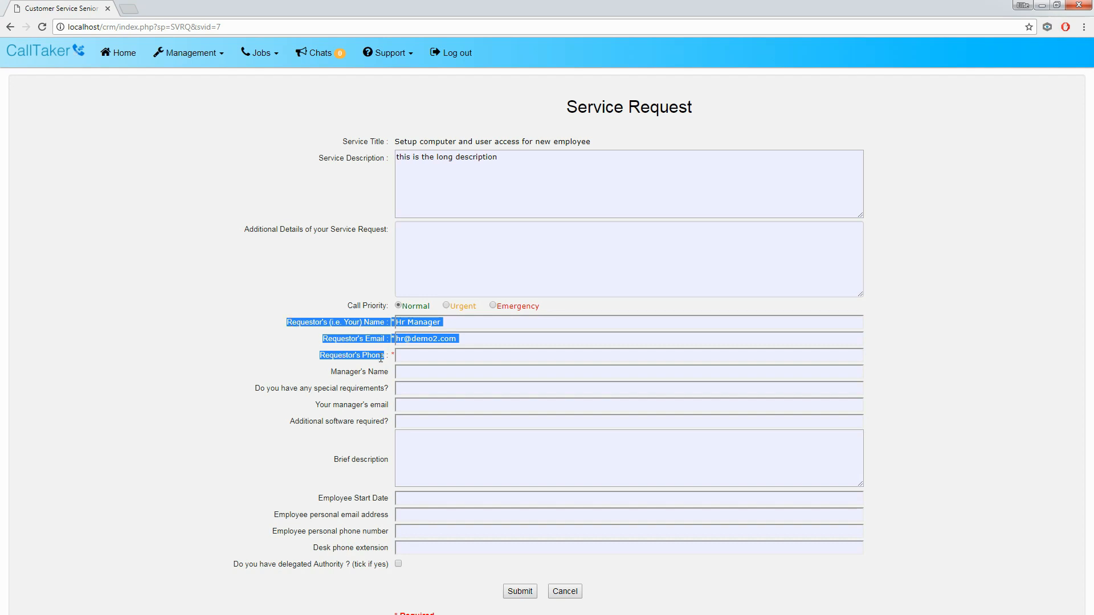
pyautogui.click(321, 333)
# Step: Review the pre-filled requester details, service description and employee detail questions
pyautogui.moveTo(289, 322); pyautogui.dragTo(382, 357)
pyautogui.moveTo(340, 158); pyautogui.dragTo(349, 236)
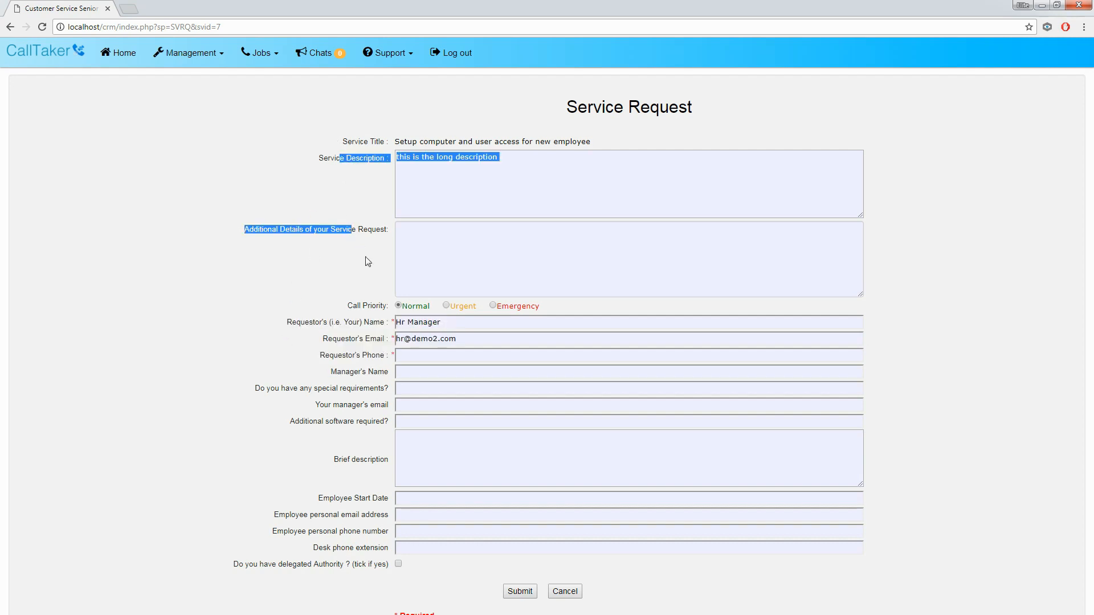
pyautogui.click(355, 302)
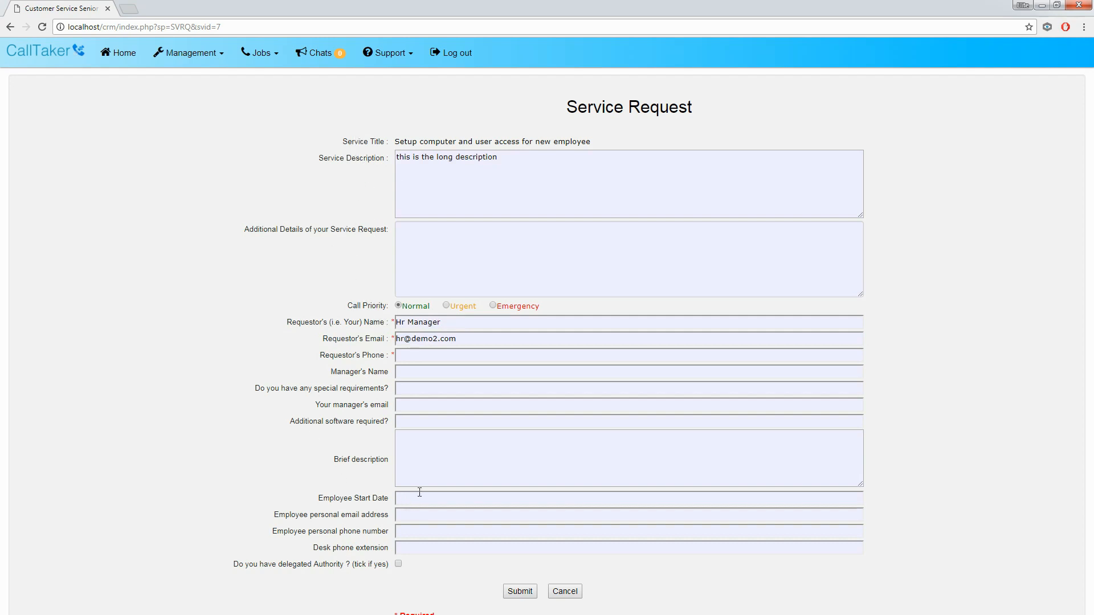
pyautogui.moveTo(301, 324); pyautogui.dragTo(386, 358)
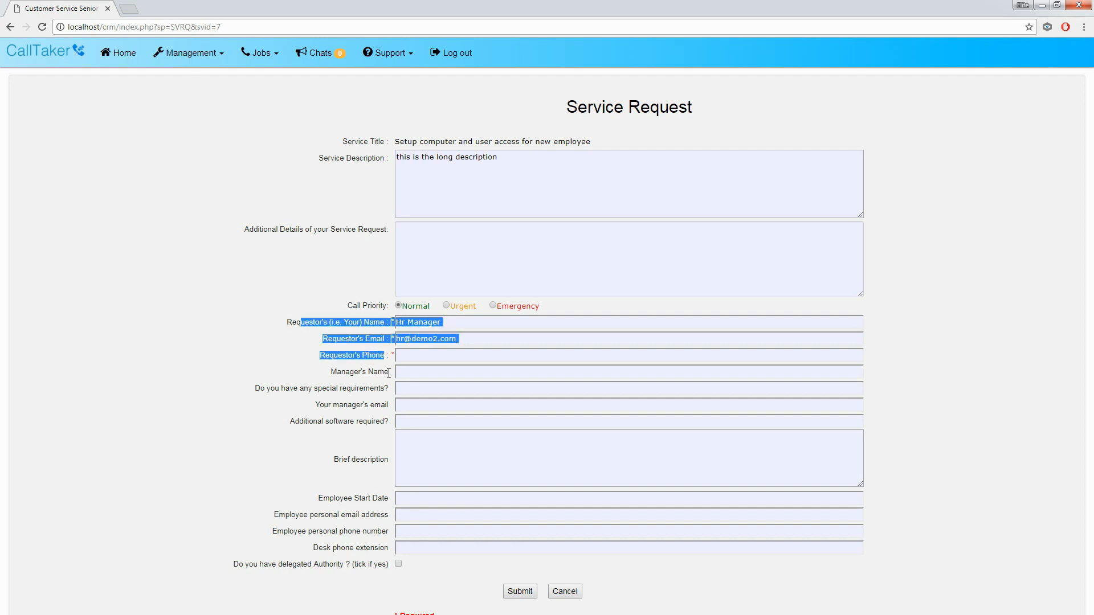
pyautogui.click(403, 387)
pyautogui.moveTo(332, 372); pyautogui.dragTo(387, 564)
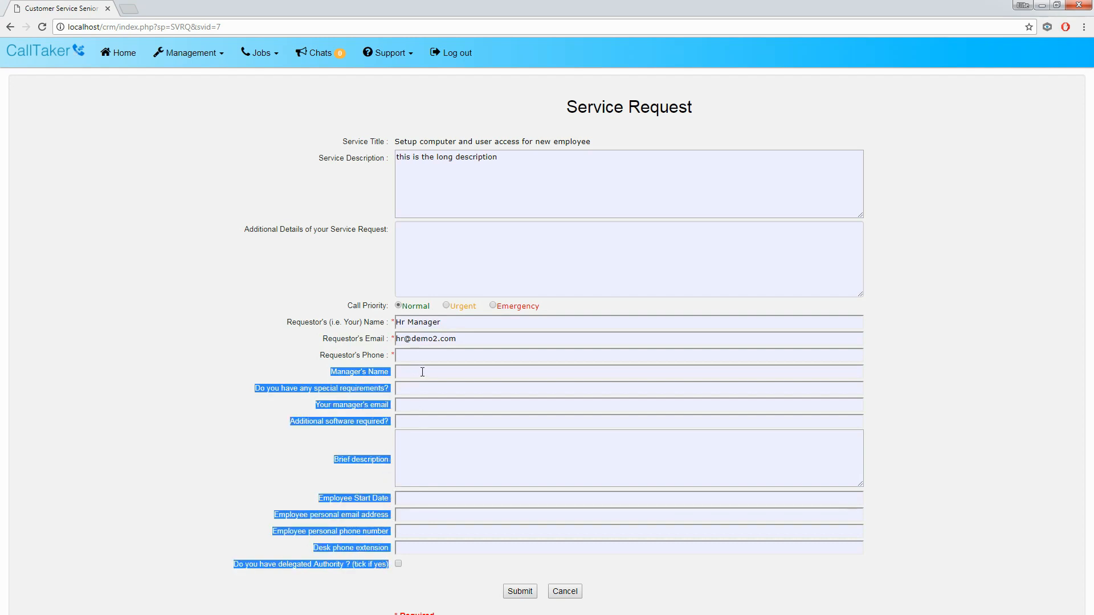
# Step: Enter the manager's name, tick delegated authority, submit as request 109, and return Home
pyautogui.click(576, 371)
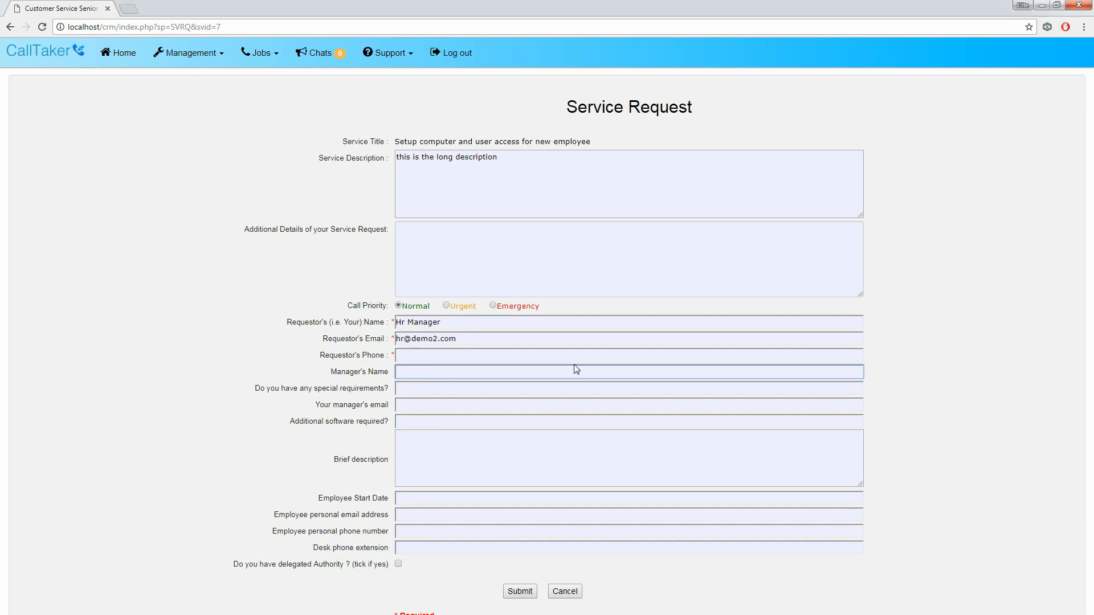
pyautogui.write('Hqarold Holt')
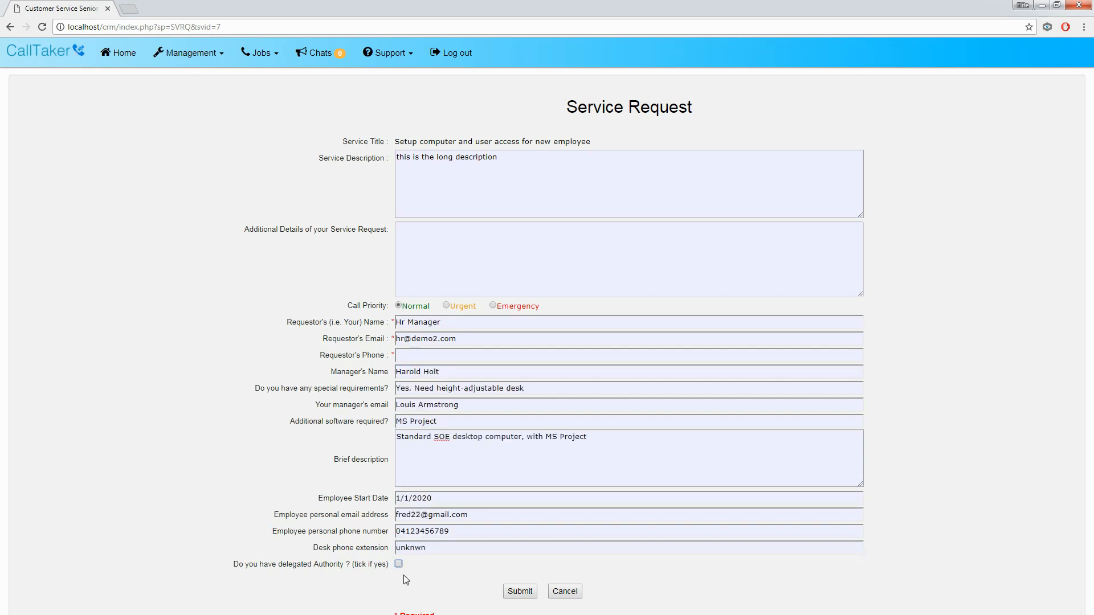
pyautogui.click(399, 564)
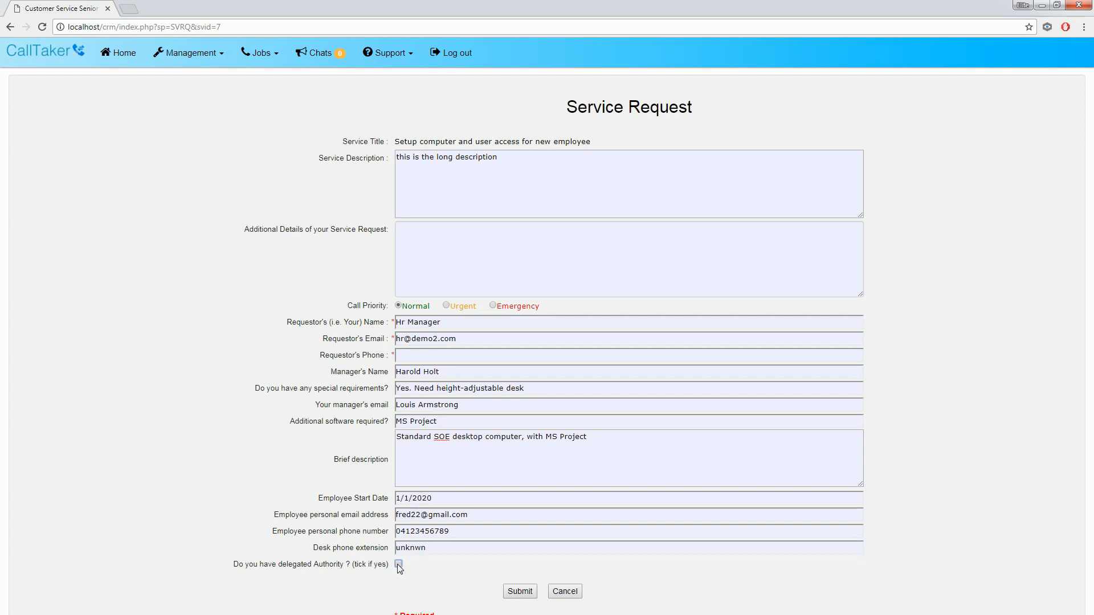
pyautogui.click(517, 592)
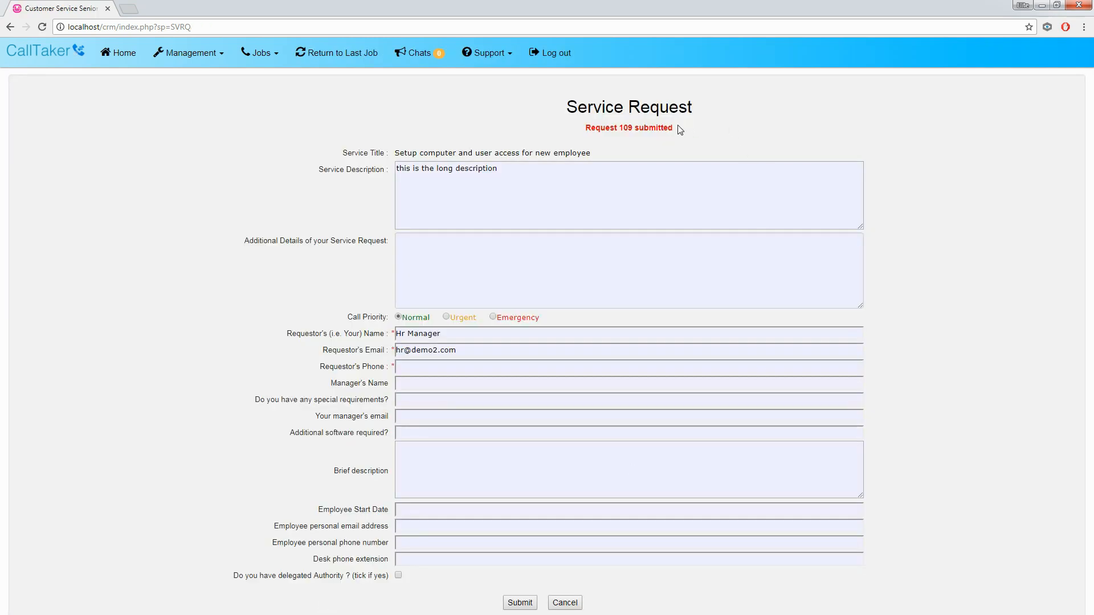
pyautogui.moveTo(689, 131); pyautogui.dragTo(564, 129)
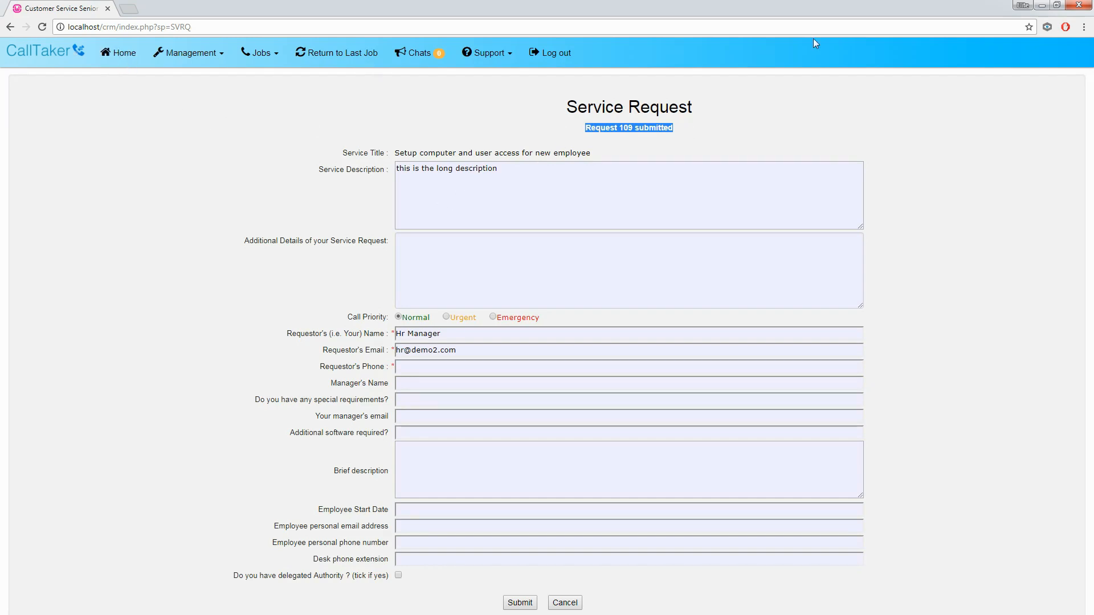
pyautogui.click(117, 56)
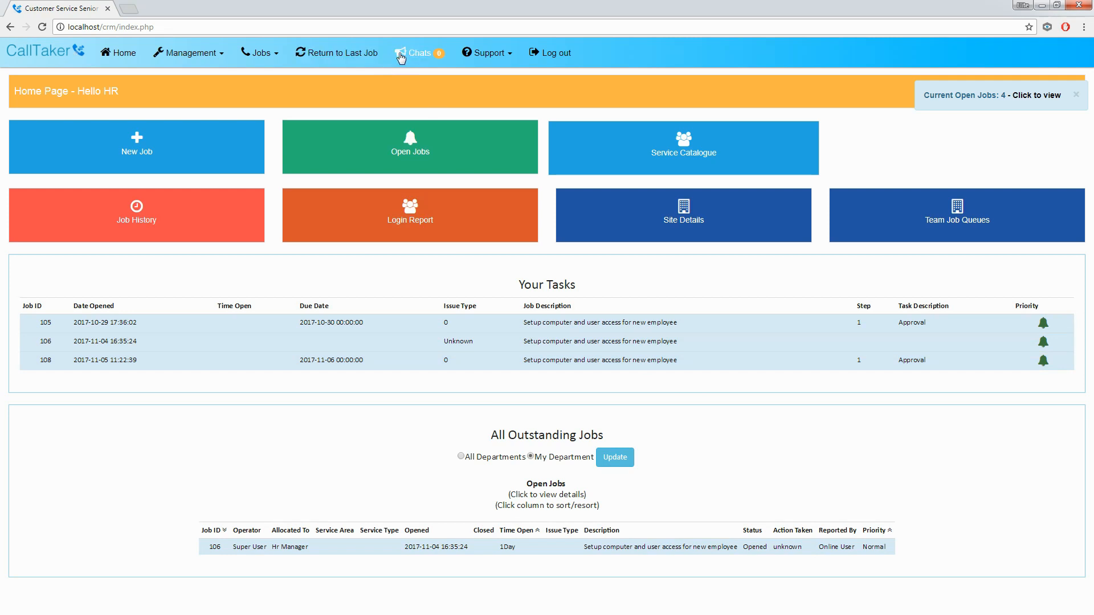
# Step: Check My Jobs, then open job 109 from the Open Jobs list
pyautogui.click(260, 53)
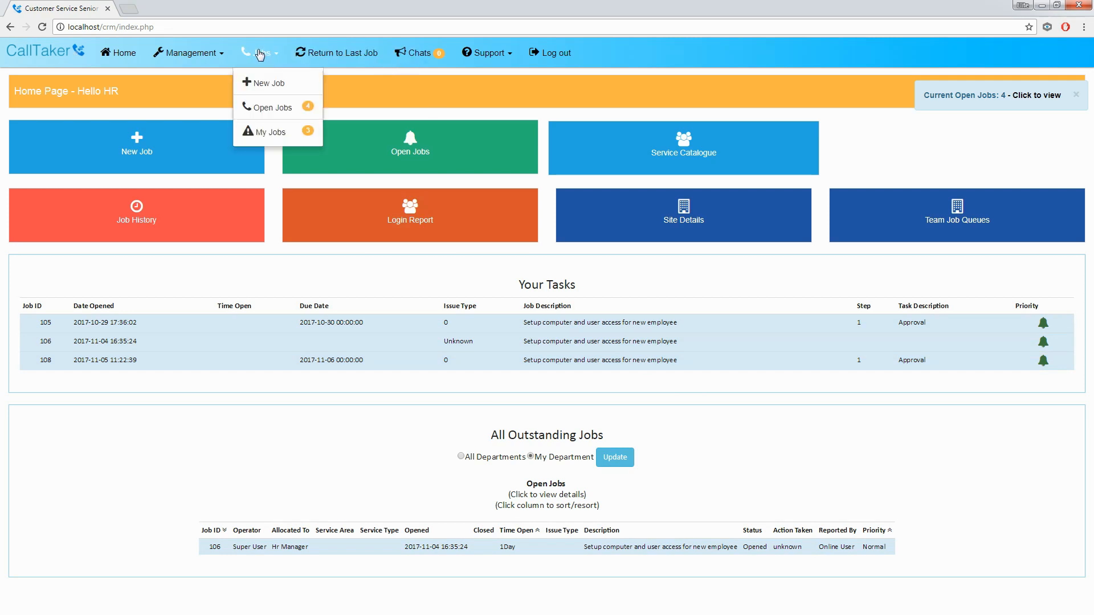
pyautogui.click(264, 134)
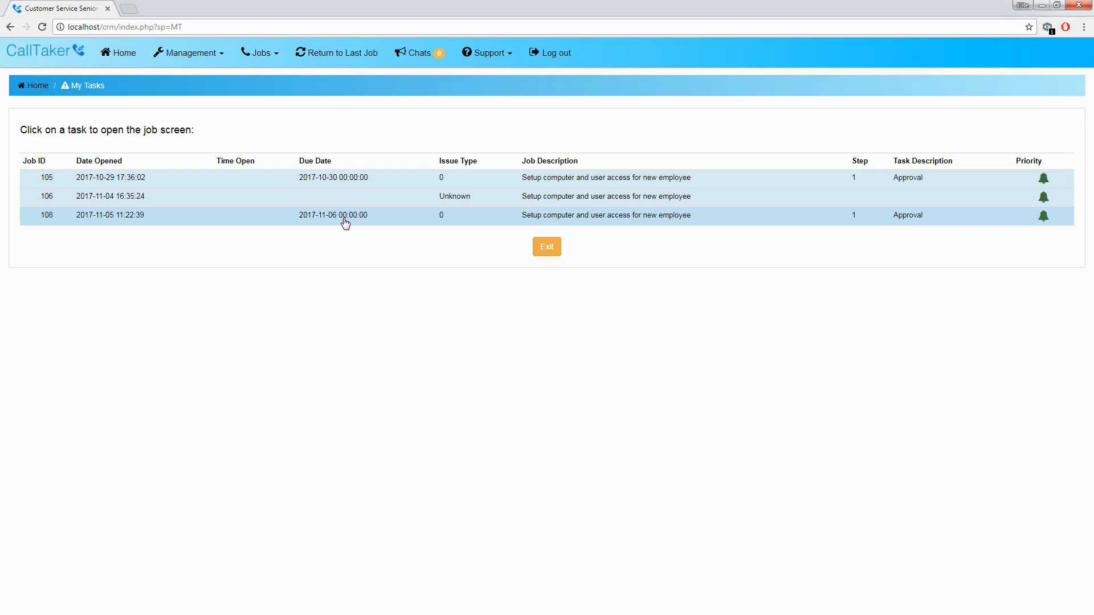
pyautogui.click(270, 57)
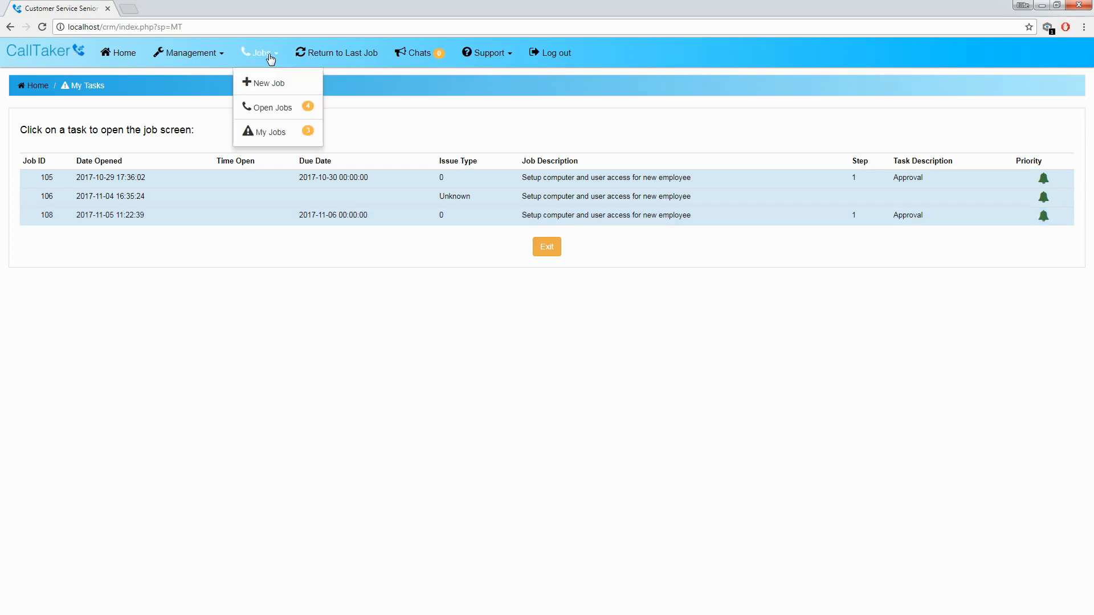
pyautogui.click(263, 110)
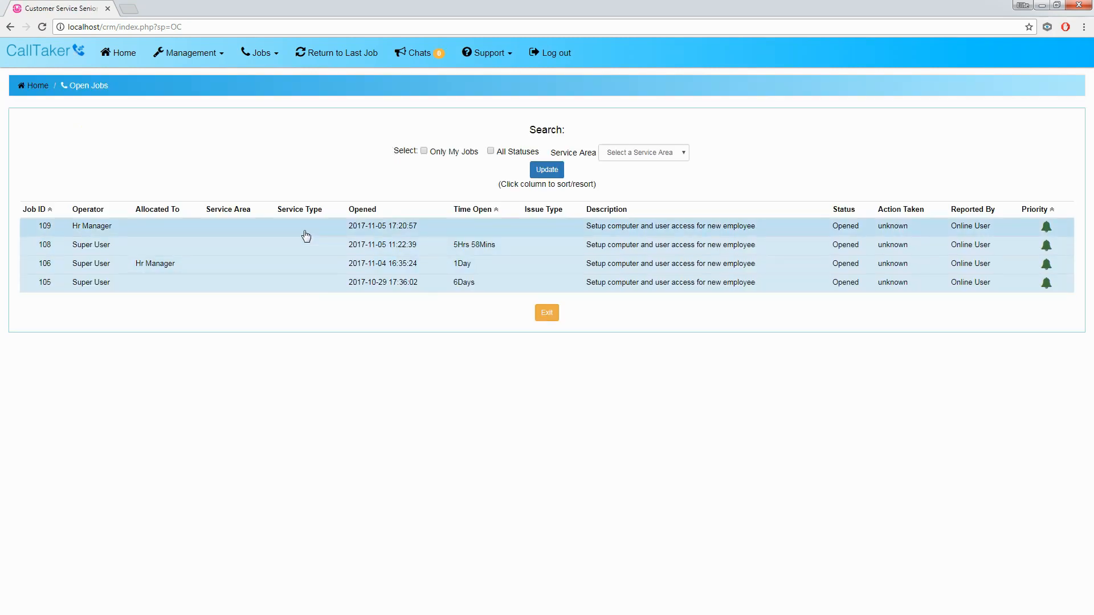
pyautogui.click(128, 233)
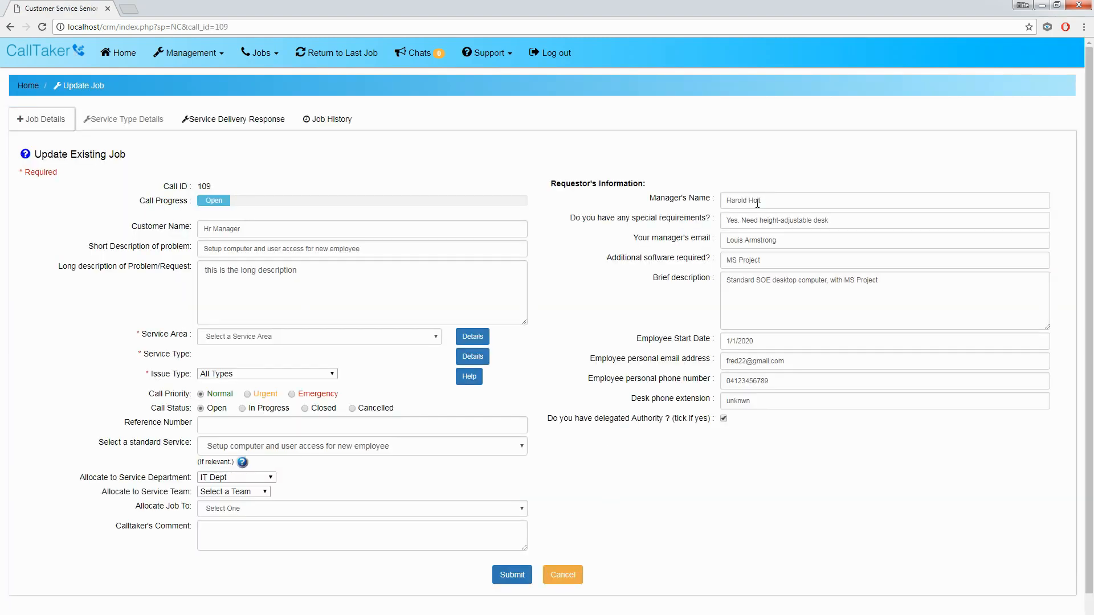
# Step: Review job 109's requestor information, brief description and personal email fields
pyautogui.click(762, 402)
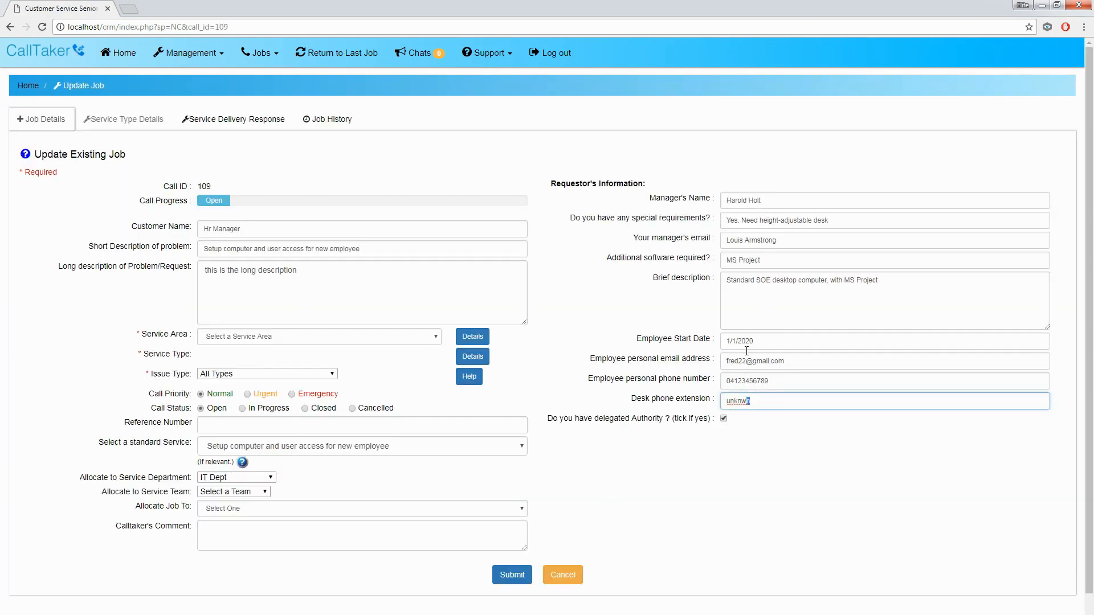
pyautogui.moveTo(744, 271); pyautogui.dragTo(764, 208)
pyautogui.moveTo(740, 243); pyautogui.dragTo(778, 246)
pyautogui.moveTo(745, 287); pyautogui.dragTo(772, 297)
pyautogui.moveTo(751, 356); pyautogui.dragTo(720, 354)
pyautogui.click(565, 317)
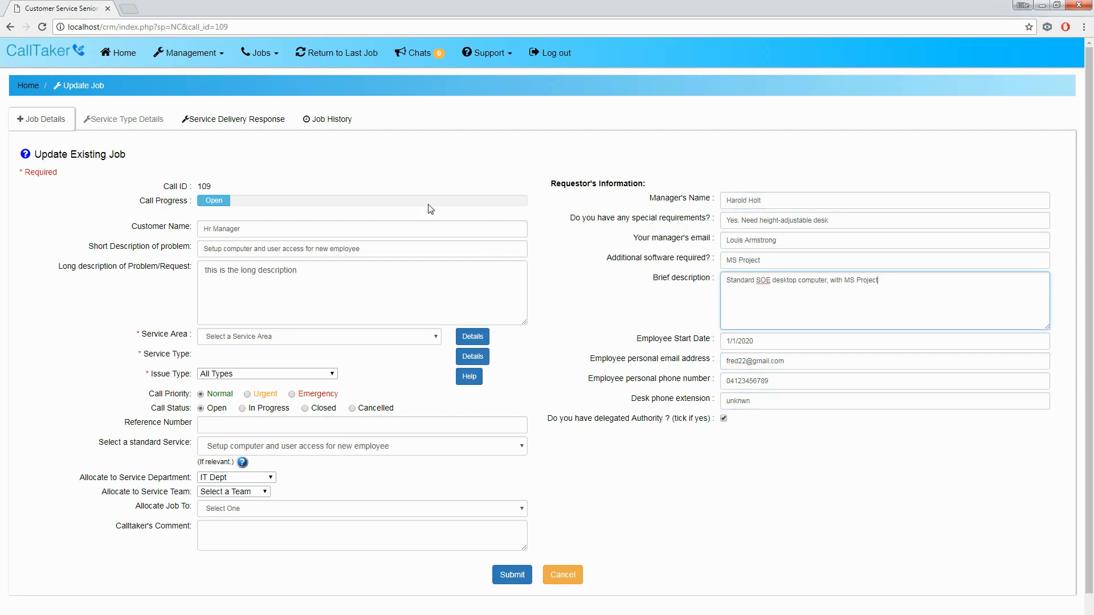
pyautogui.click(355, 160)
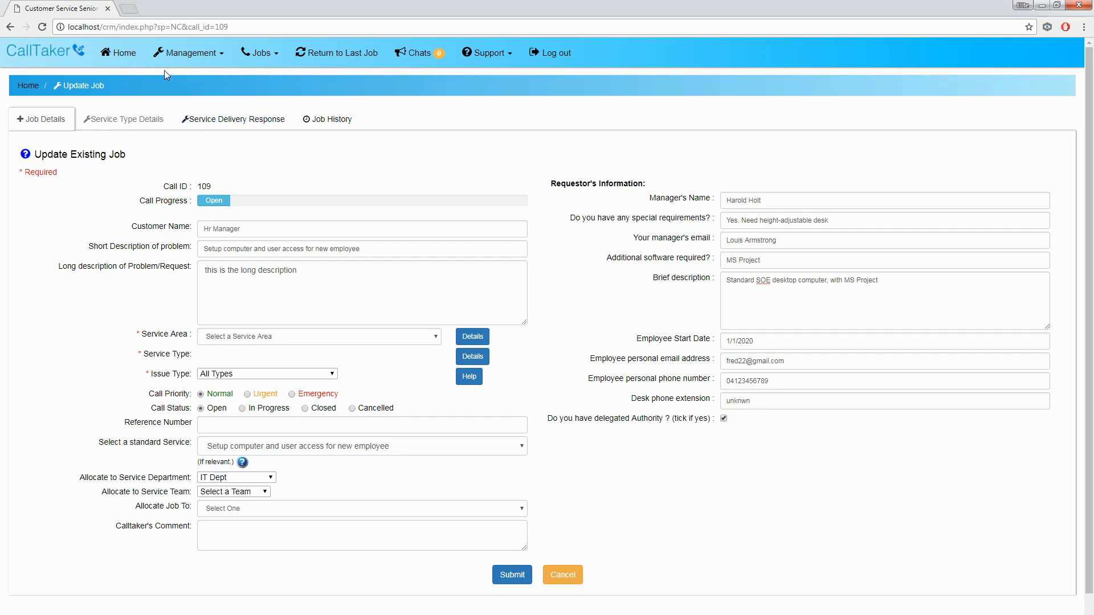
# Step: Log out, sign in as admin, and open the On-board new employee catalogue request
pyautogui.click(553, 54)
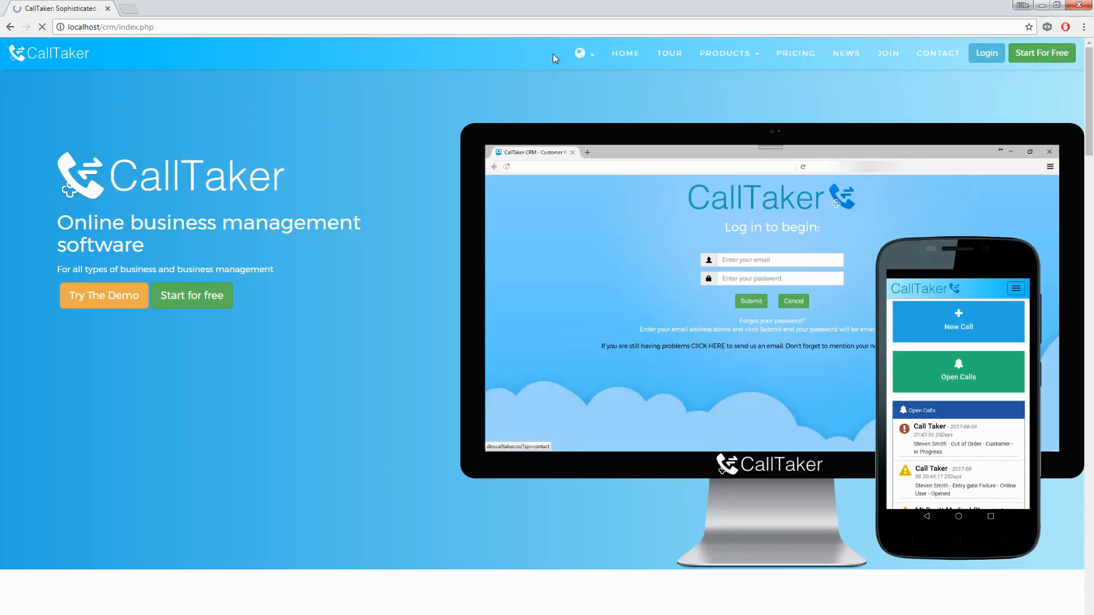
pyautogui.click(986, 57)
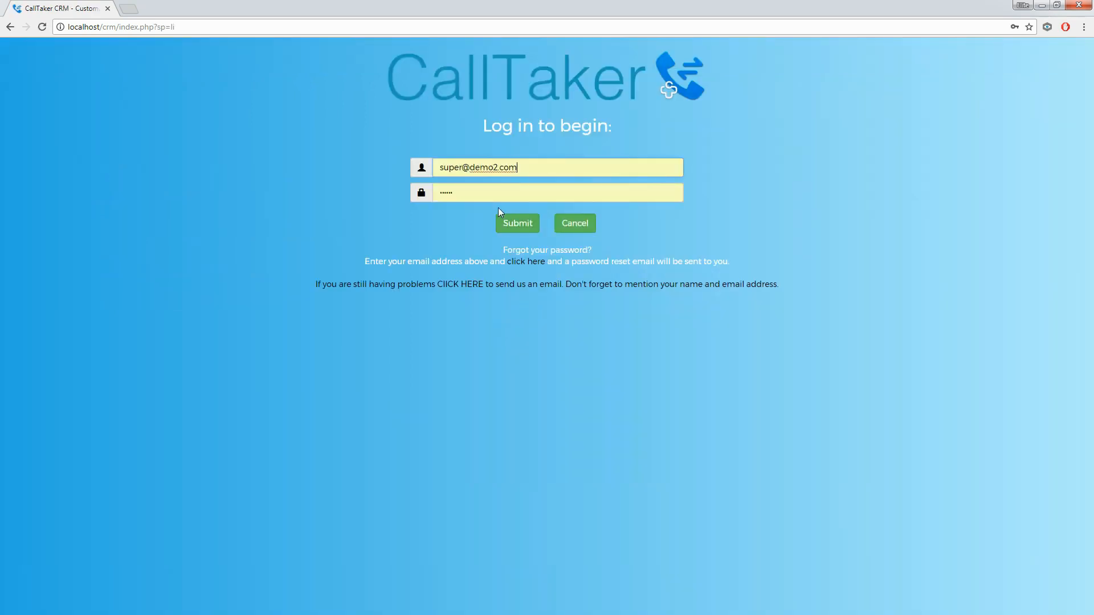
pyautogui.click(521, 228)
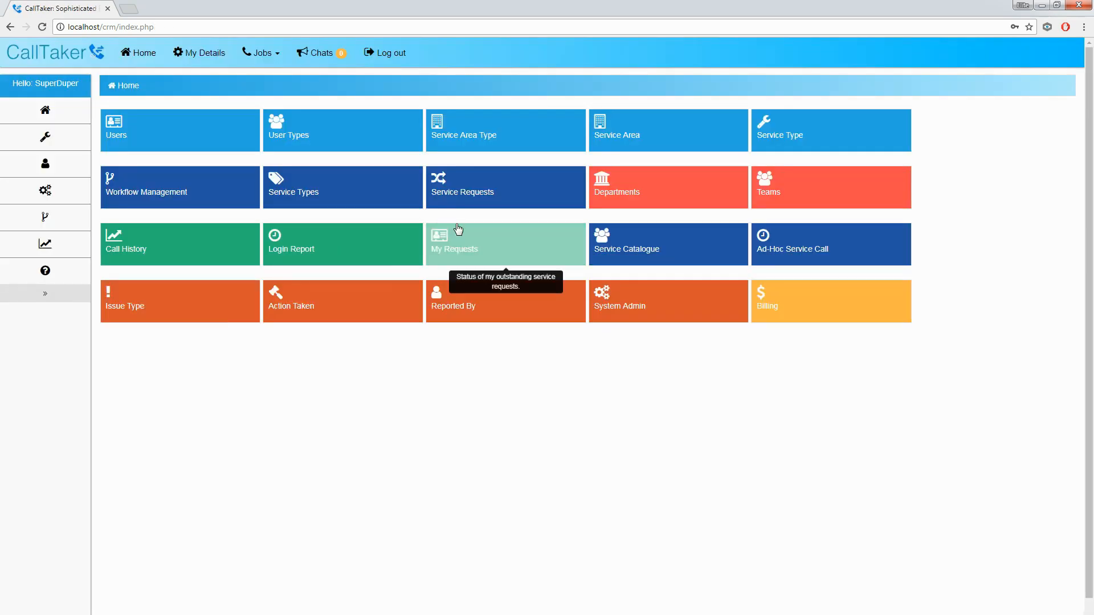
pyautogui.click(445, 201)
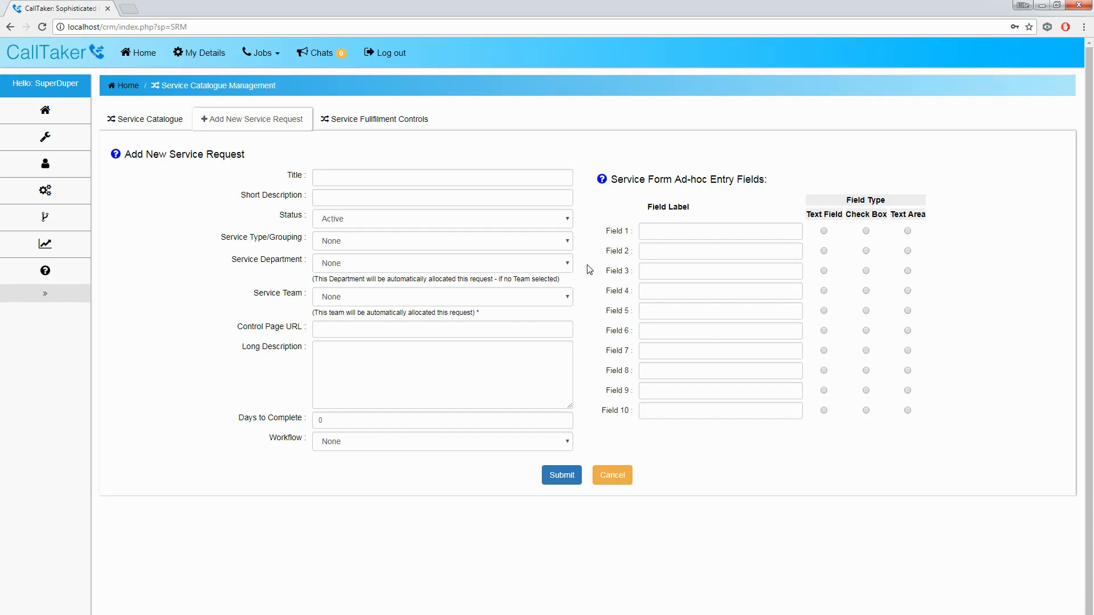
pyautogui.click(162, 121)
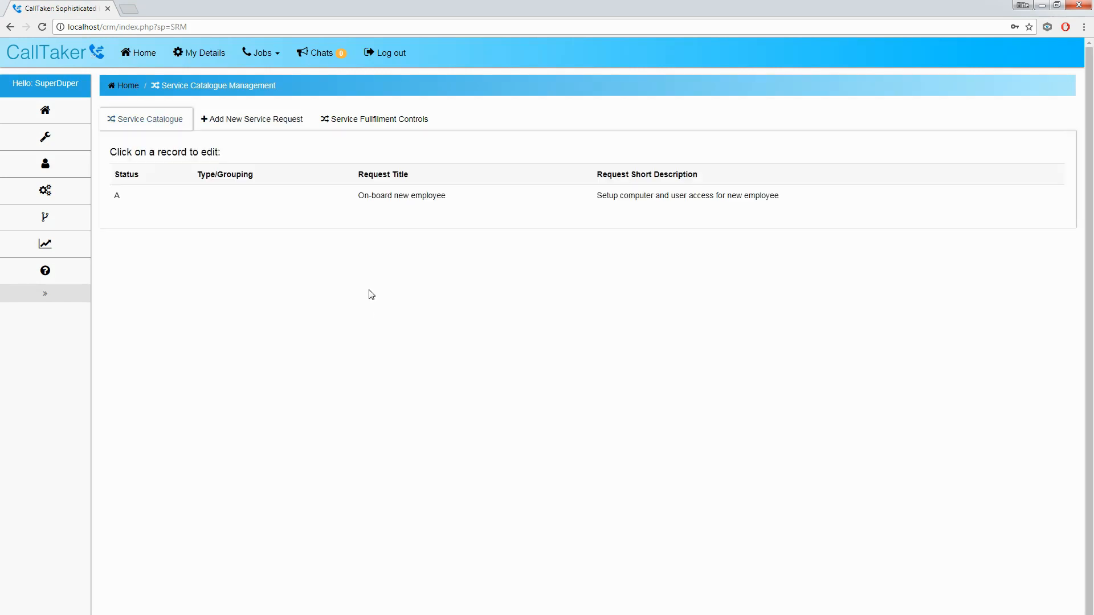
pyautogui.click(370, 206)
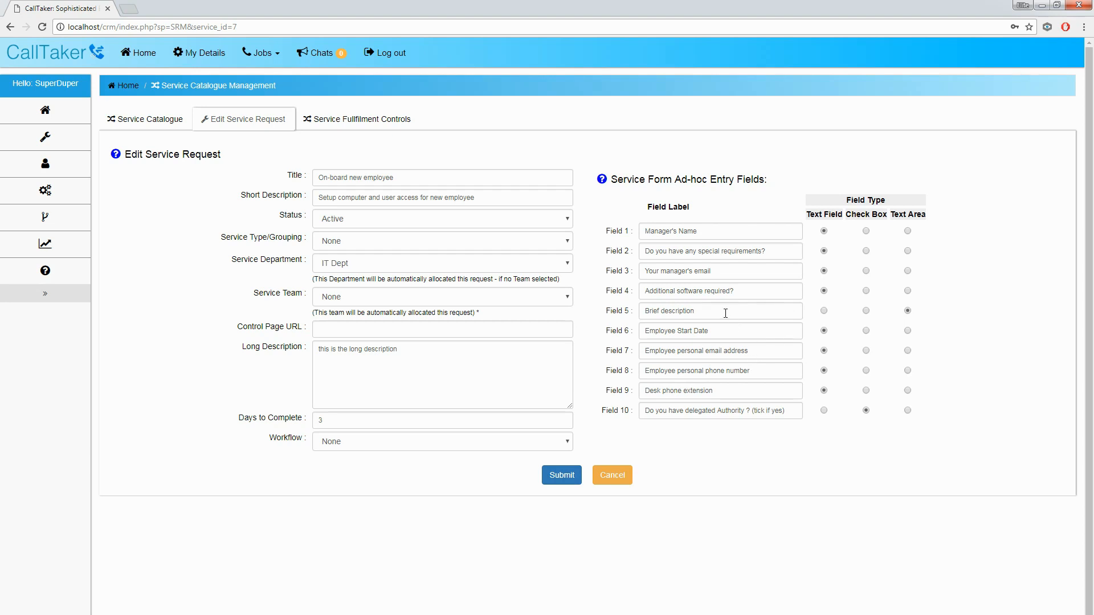
# Step: Relabel Field 5 'Employee full name' as a text field and Field 9 'Employee DOB', then save
pyautogui.moveTo(709, 310); pyautogui.dragTo(643, 311)
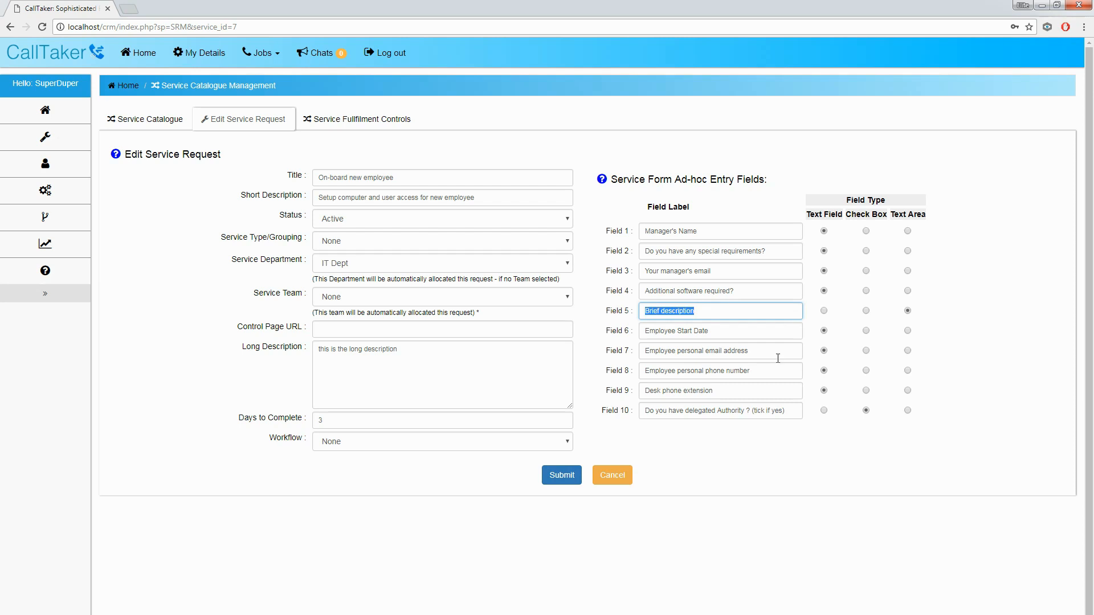
pyautogui.write('Employee full name')
pyautogui.click(824, 310)
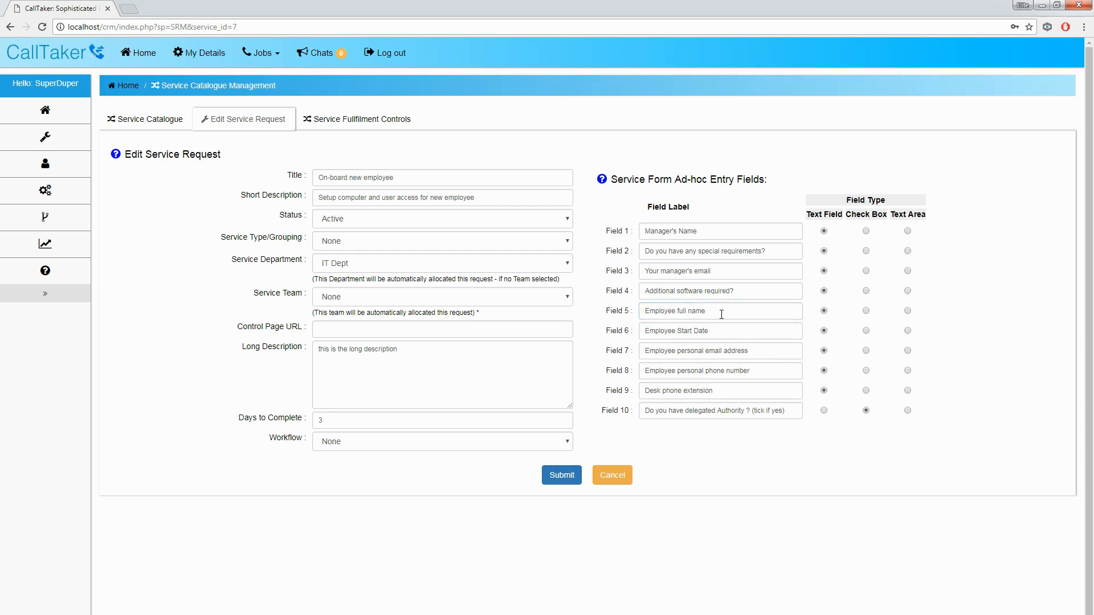
pyautogui.moveTo(715, 392); pyautogui.dragTo(640, 394)
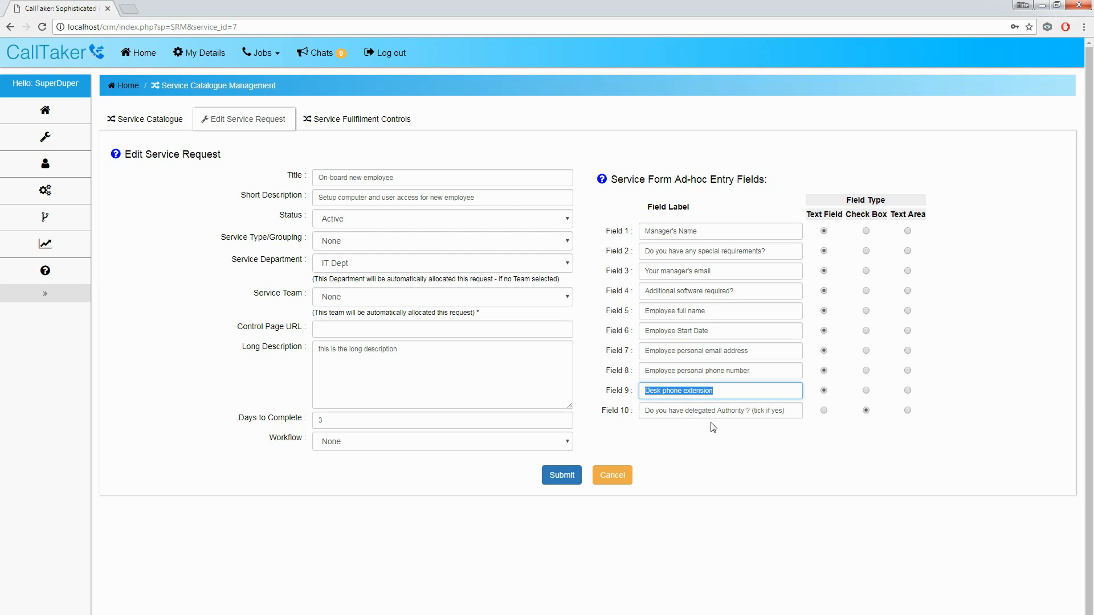
pyautogui.write('Employee DOB')
pyautogui.click(561, 476)
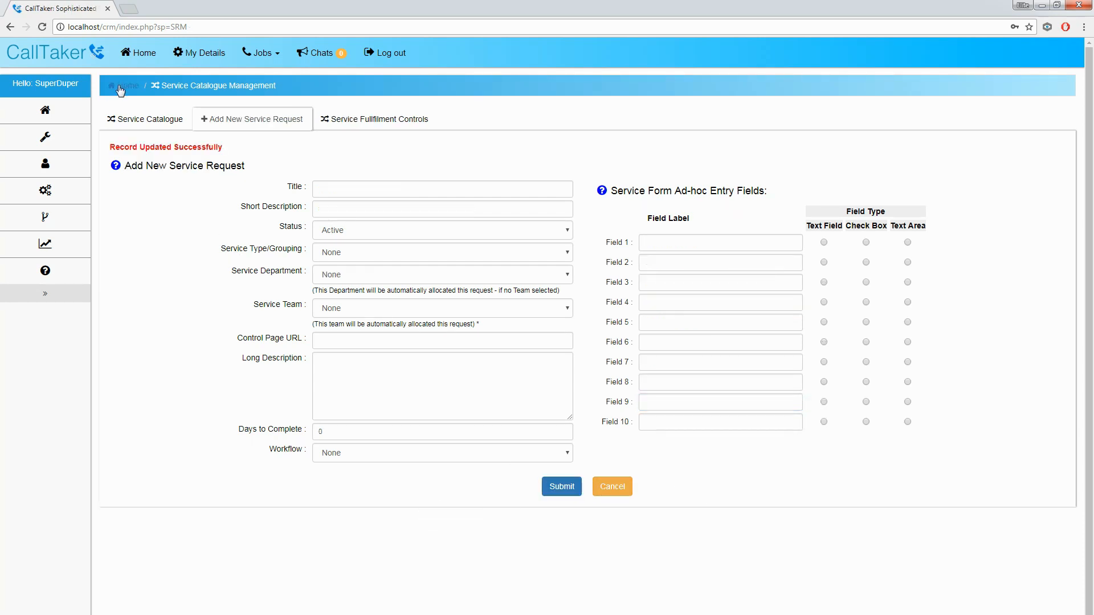
# Step: Open job 109 from Open Jobs and replace the Employee full name with the new employee's name
pyautogui.click(264, 56)
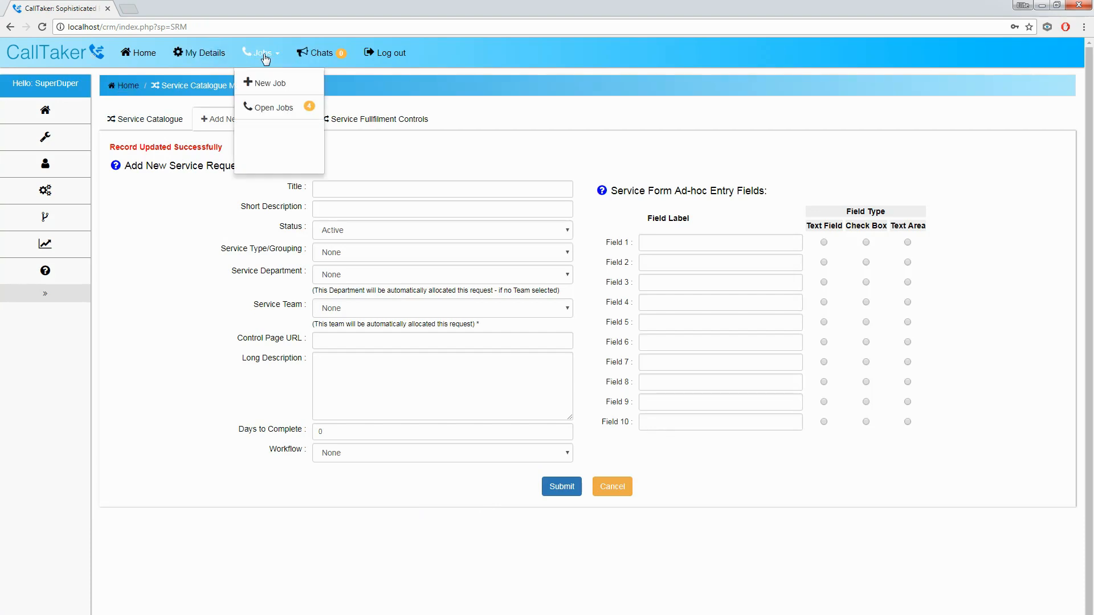
pyautogui.click(263, 107)
pyautogui.click(249, 235)
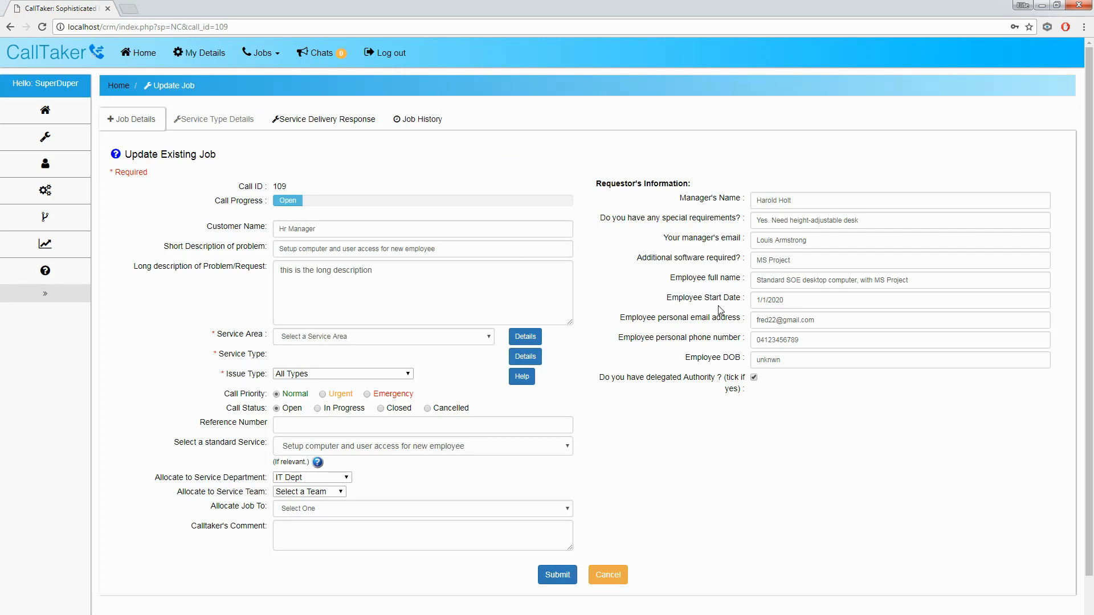
pyautogui.click(806, 285)
pyautogui.moveTo(913, 280); pyautogui.dragTo(739, 283)
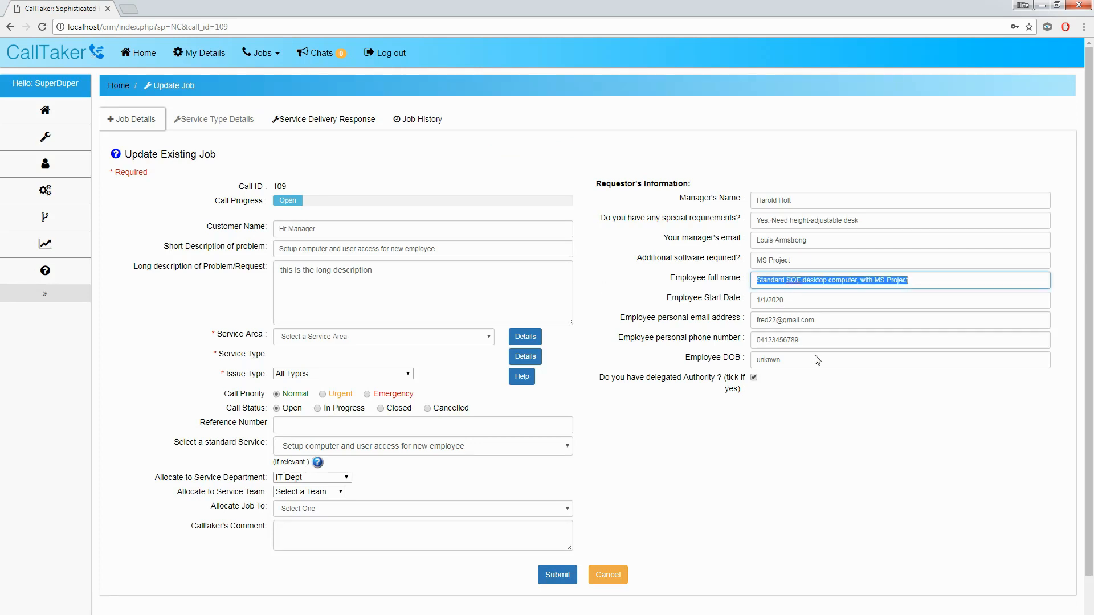
pyautogui.press('BackSpace')
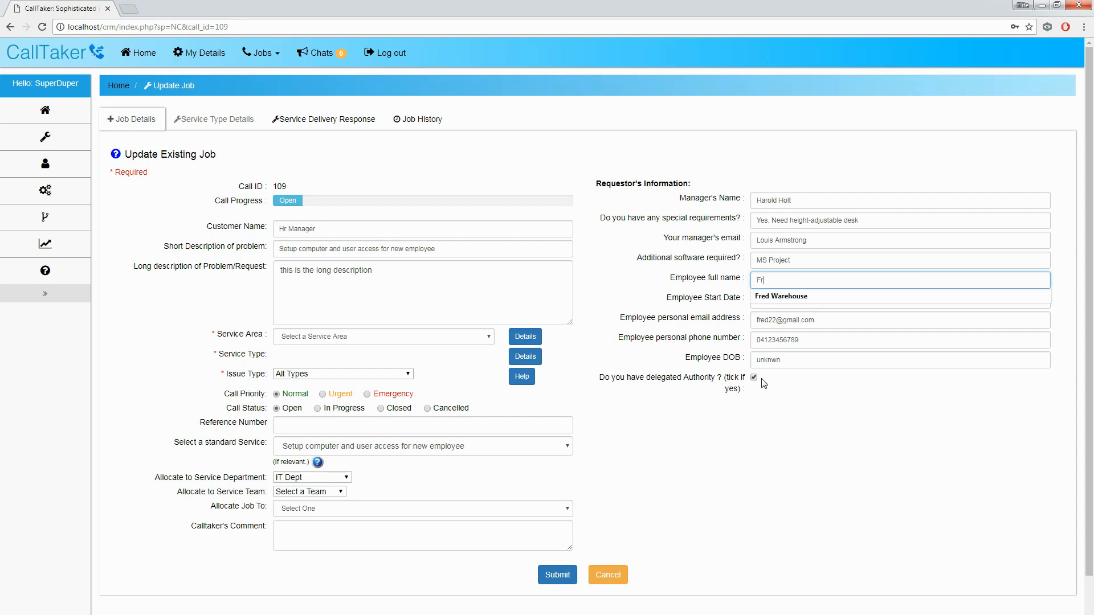
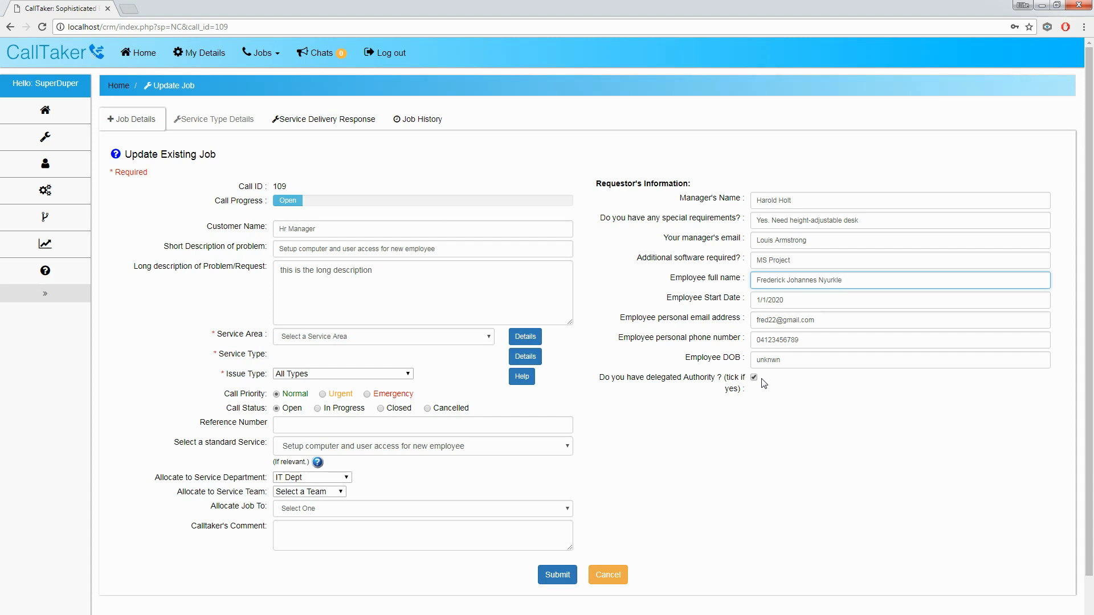
pyautogui.click(788, 300)
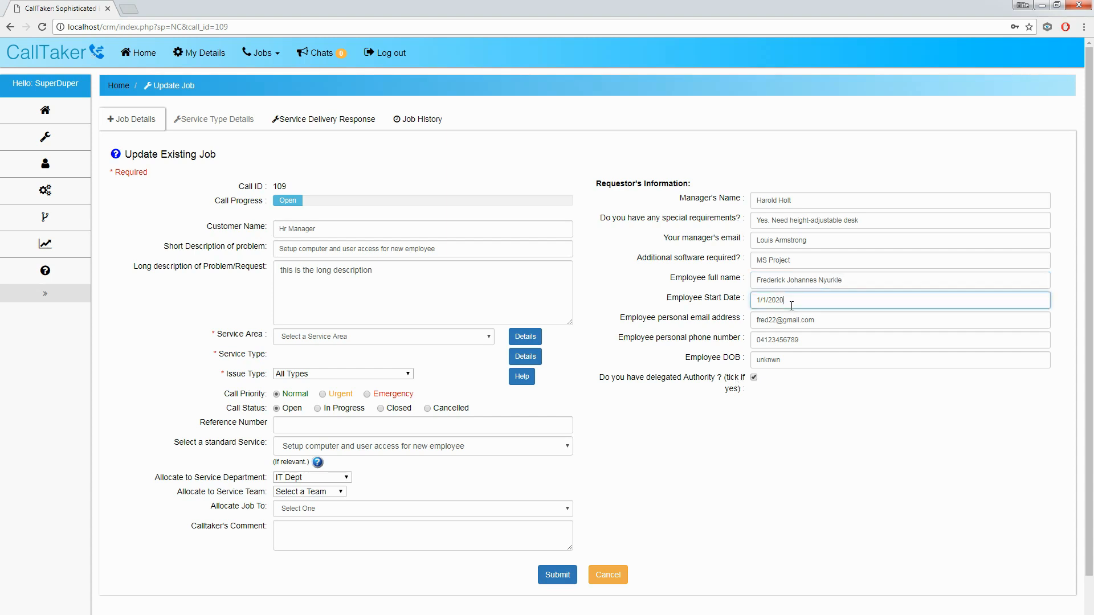
# Step: Clear the unknown Employee DOB value, submit job 109, and log out of the admin session
pyautogui.doubleClick(795, 354)
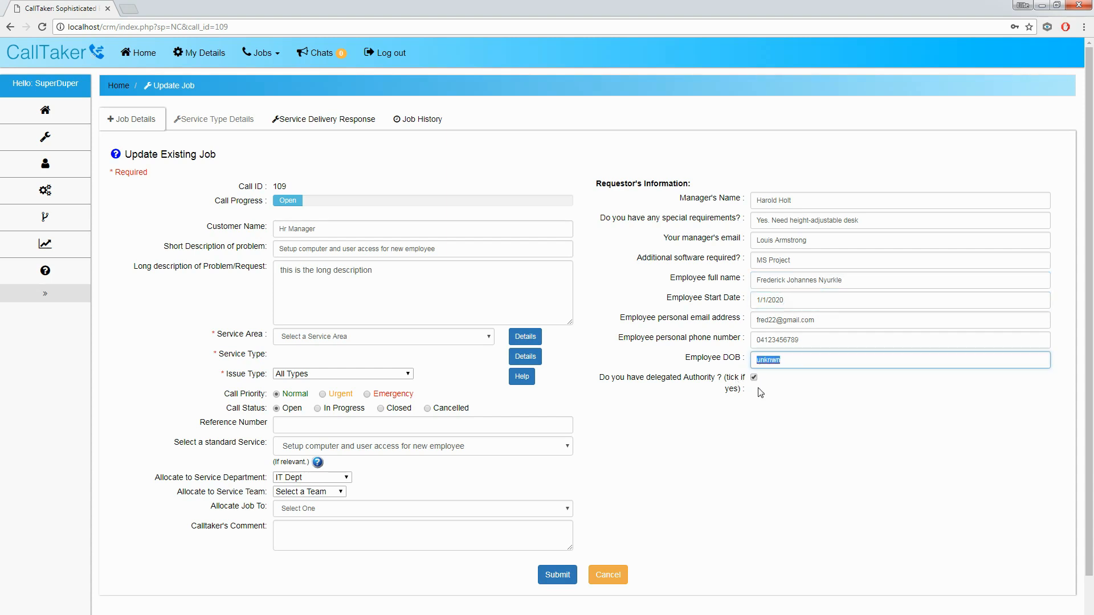
pyautogui.press('BackSpace')
pyautogui.click(545, 574)
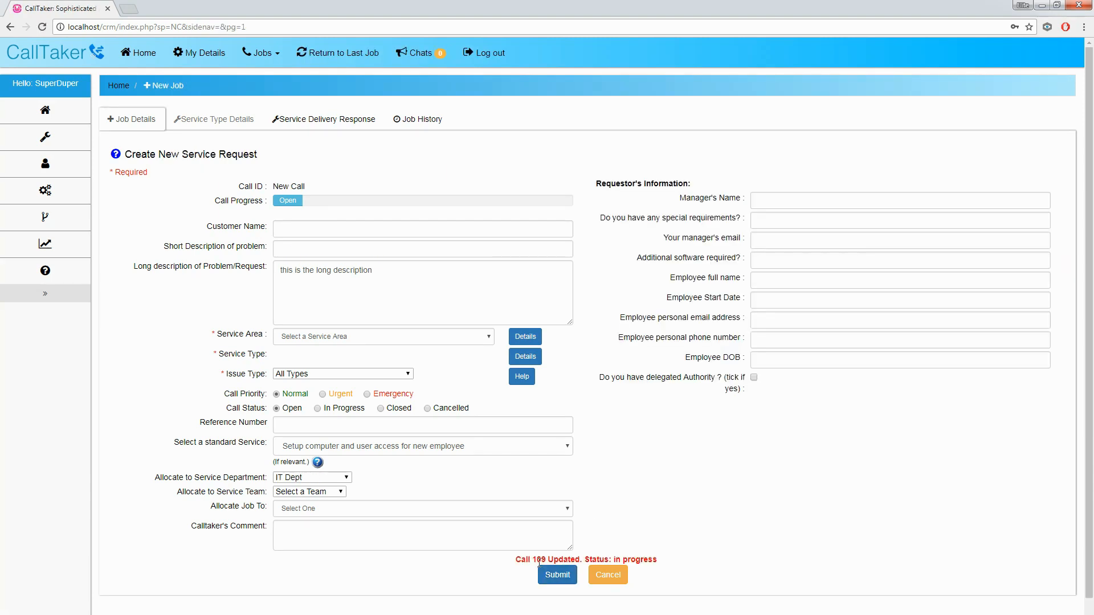
pyautogui.click(476, 55)
# Step: Sign in with the call-taker account's email and open job 109 from Open Calls
pyautogui.click(986, 53)
pyautogui.moveTo(462, 168); pyautogui.dragTo(435, 169)
pyautogui.write('callee')
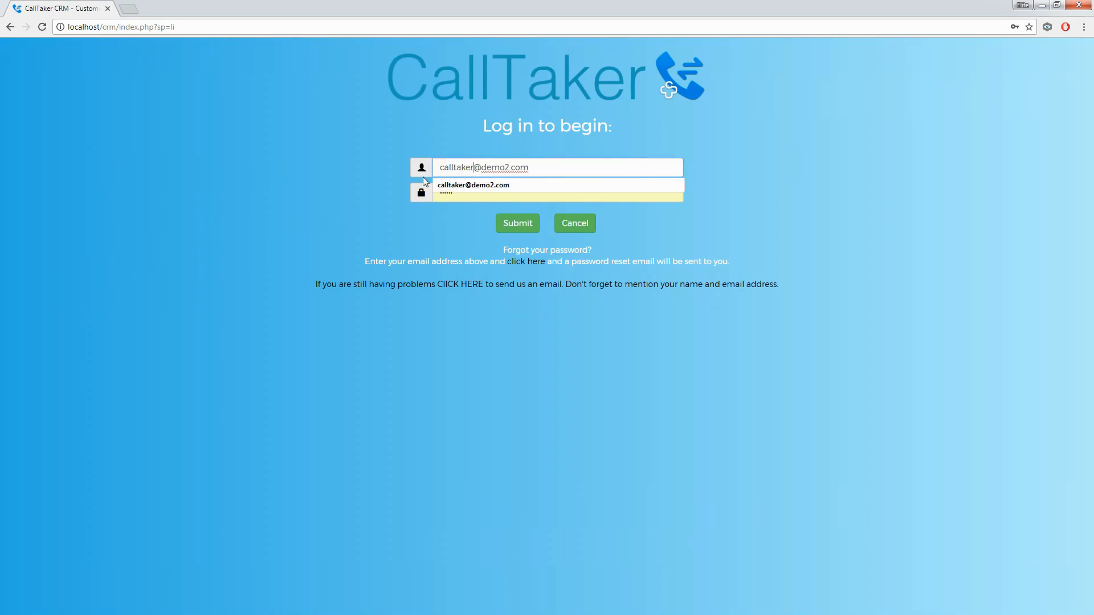
pyautogui.press('Return')
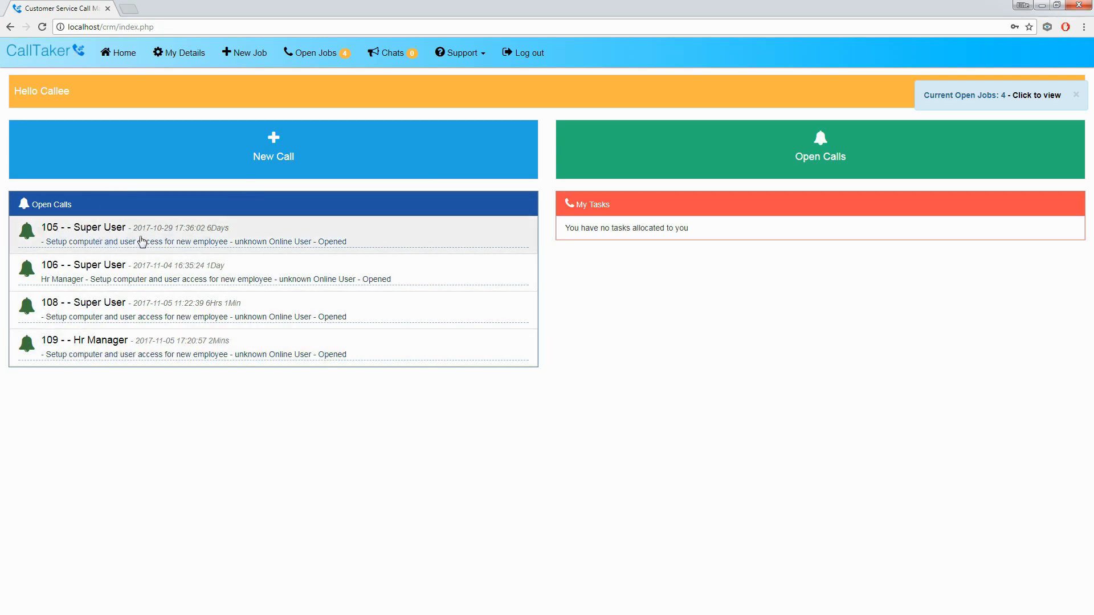
pyautogui.click(107, 348)
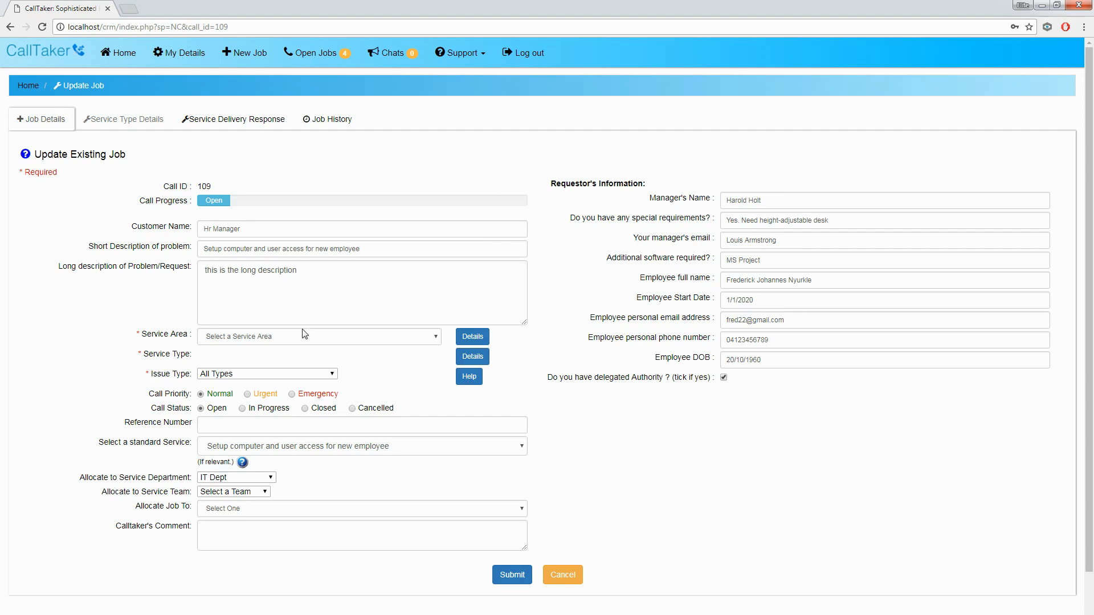
pyautogui.moveTo(319, 312); pyautogui.dragTo(208, 286)
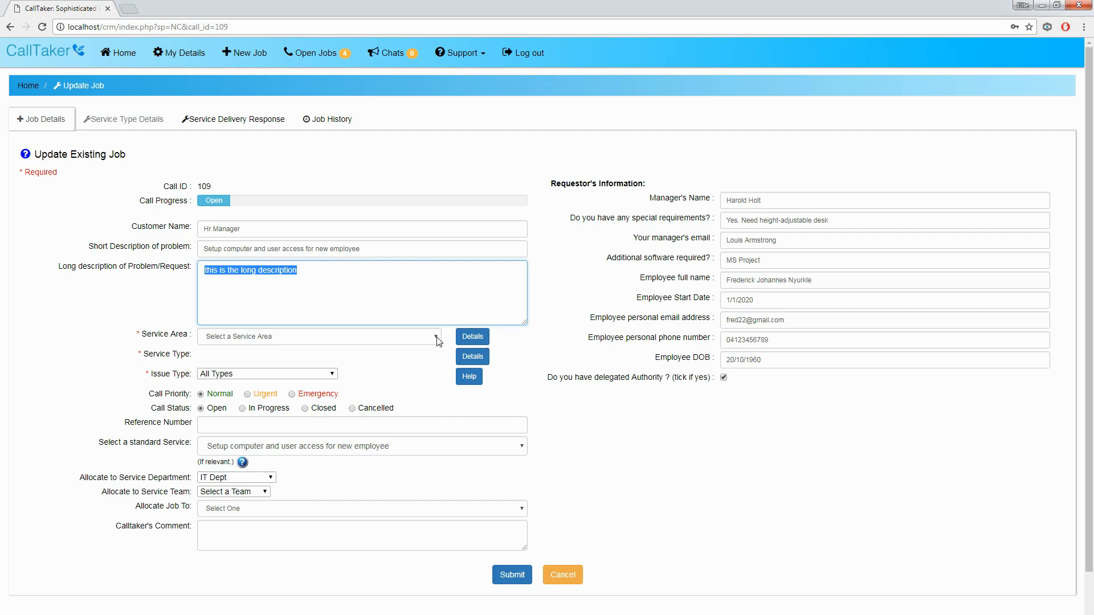
pyautogui.click(422, 294)
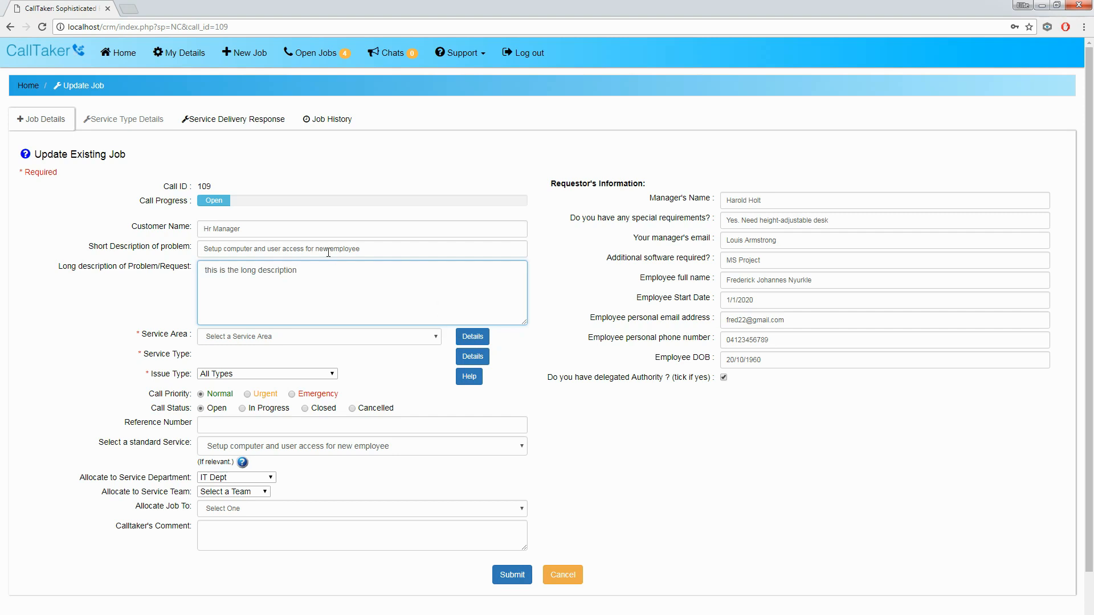
# Step: On the Service Delivery Response tab, tick both manager-emailed and authorisation-received boxes
pyautogui.click(243, 123)
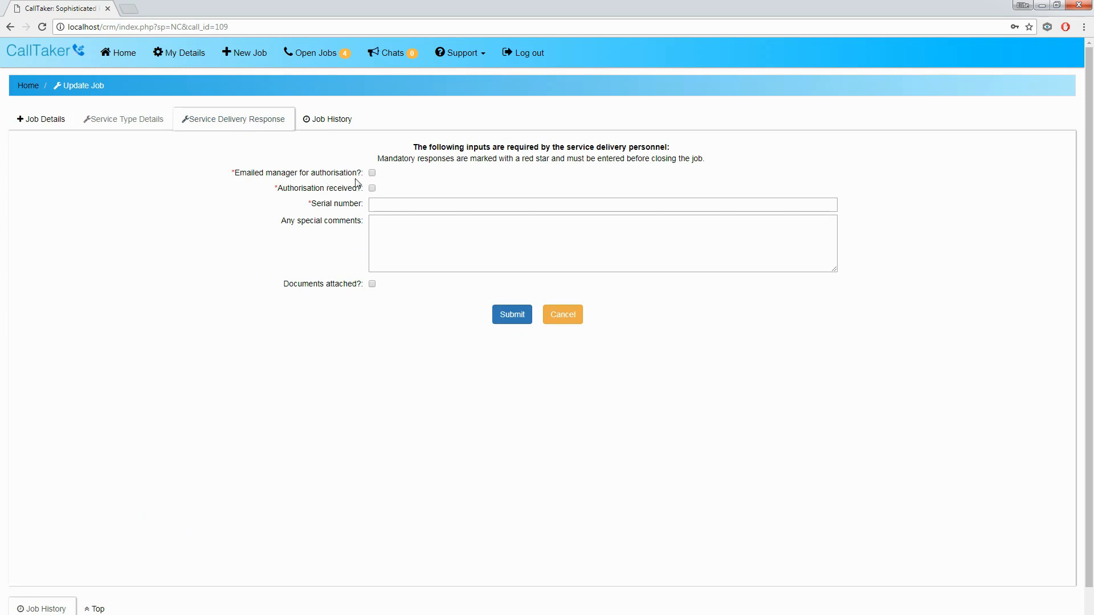
pyautogui.click(371, 173)
pyautogui.click(372, 188)
pyautogui.moveTo(408, 160); pyautogui.dragTo(548, 166)
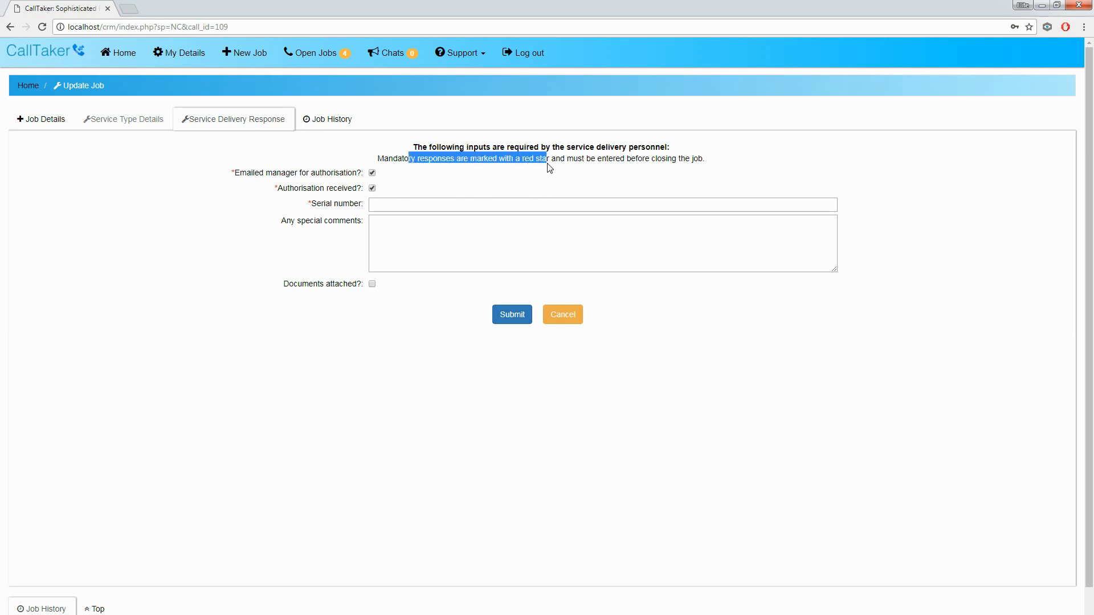
pyautogui.click(238, 176)
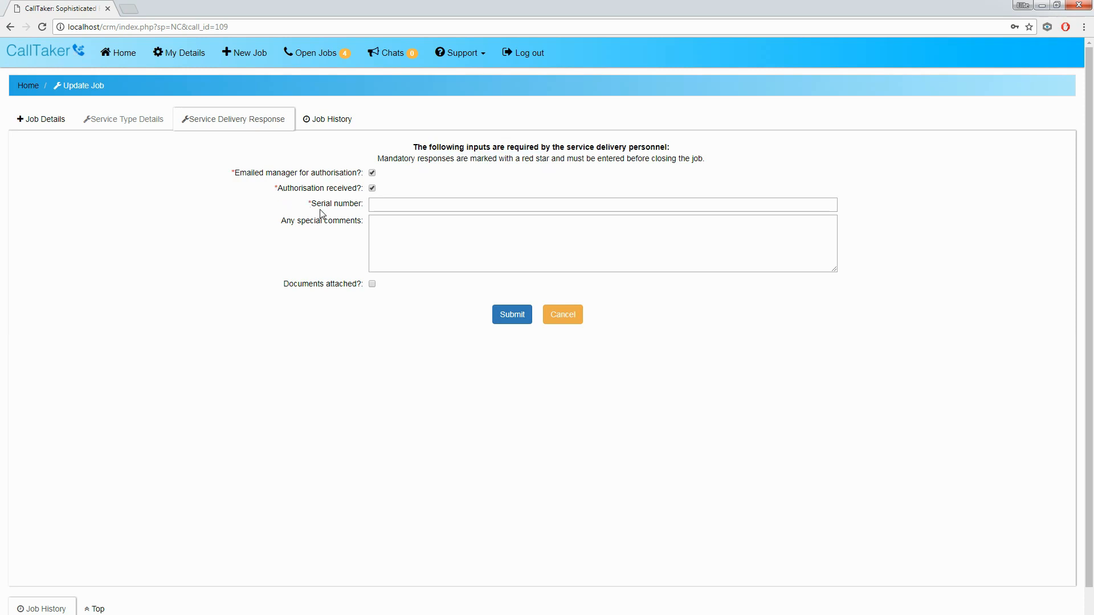
# Step: Fill in serial number SN123456789, tick Documents attached, and go back to Job Details
pyautogui.click(377, 208)
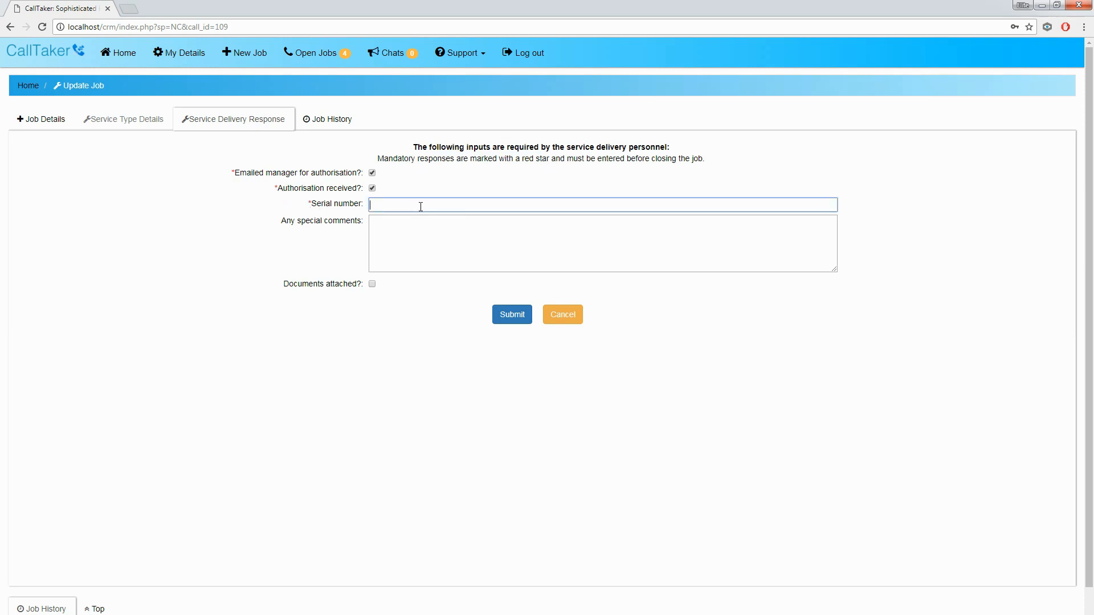
pyautogui.write('SN123456789')
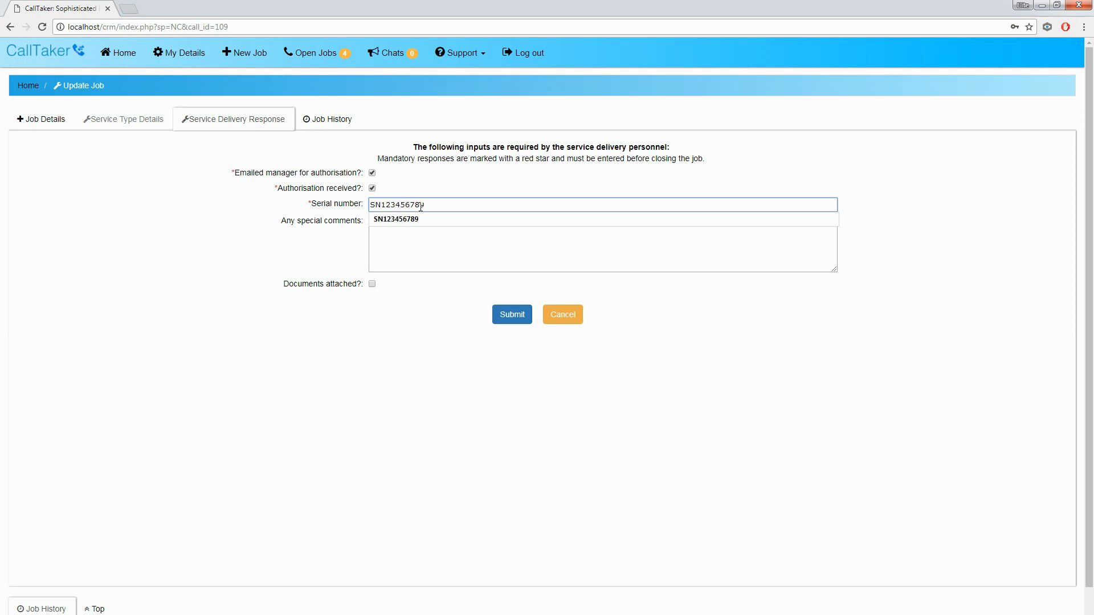
pyautogui.click(445, 219)
pyautogui.click(457, 247)
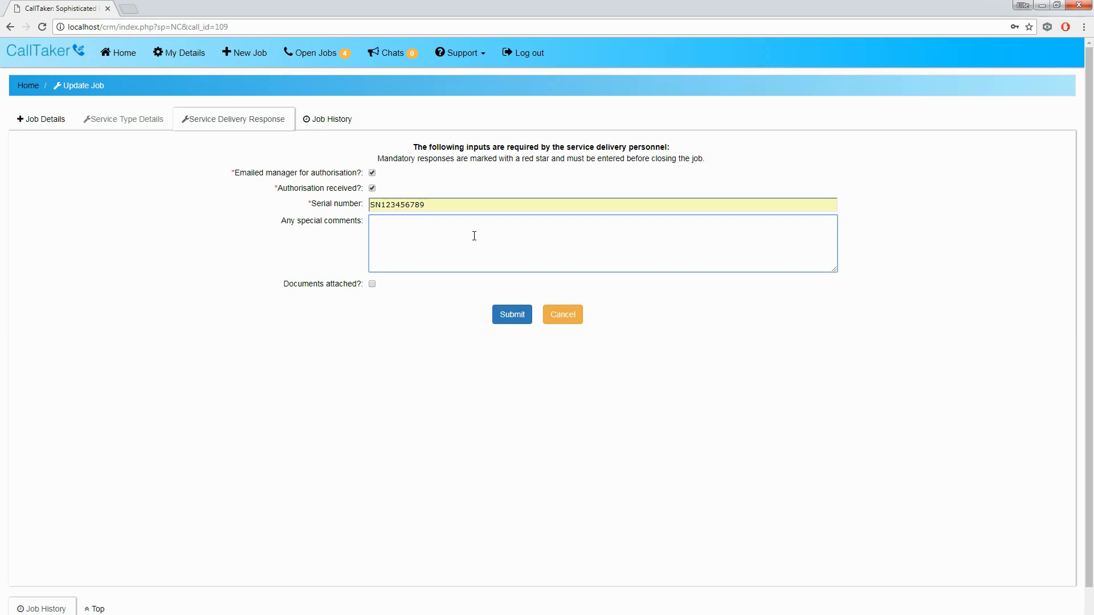
pyautogui.click(374, 285)
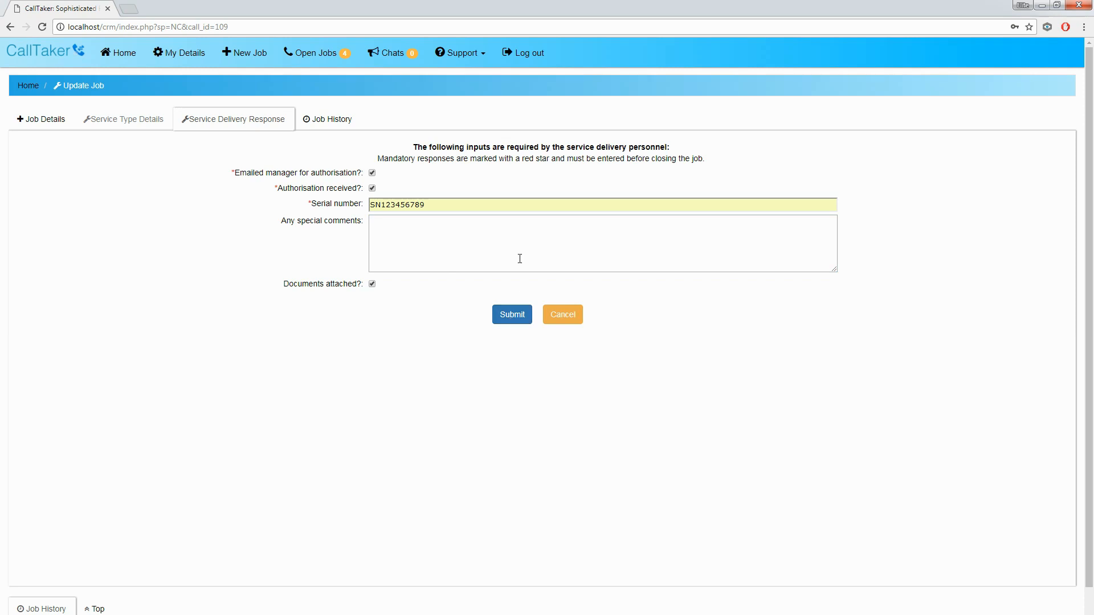
pyautogui.click(47, 122)
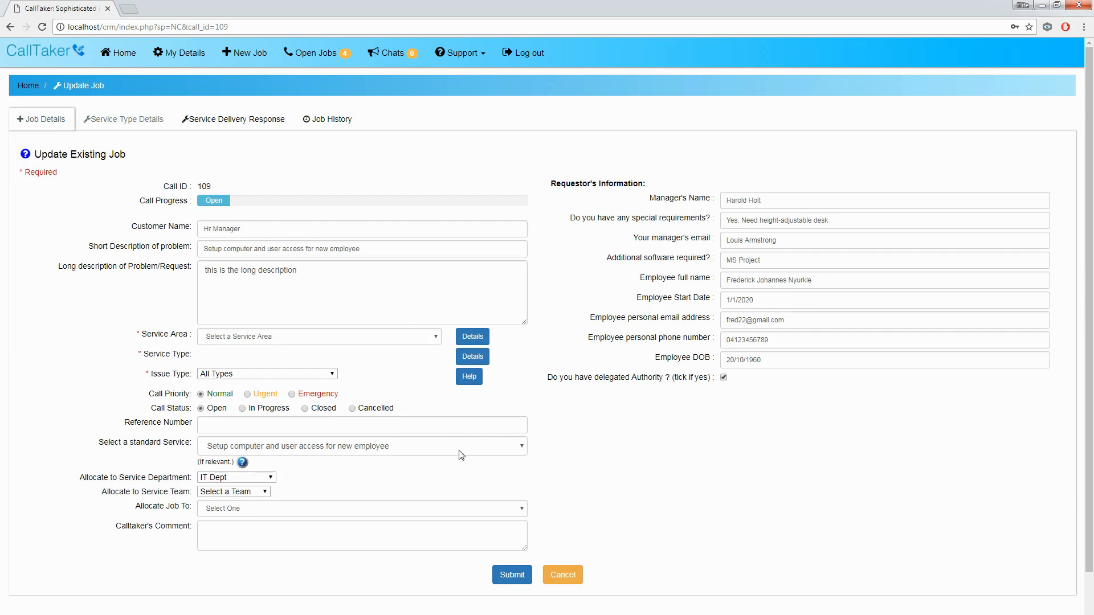
# Step: Set Call Status to Closed, untick Authorisation received, and submit to trigger the missing-response error
pyautogui.click(305, 409)
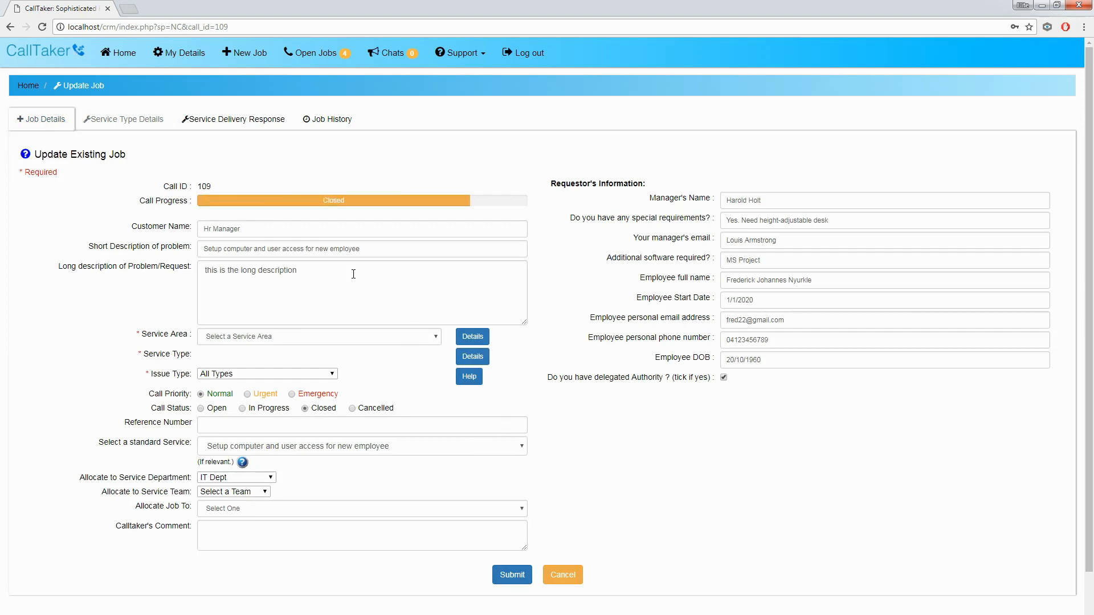
pyautogui.click(245, 120)
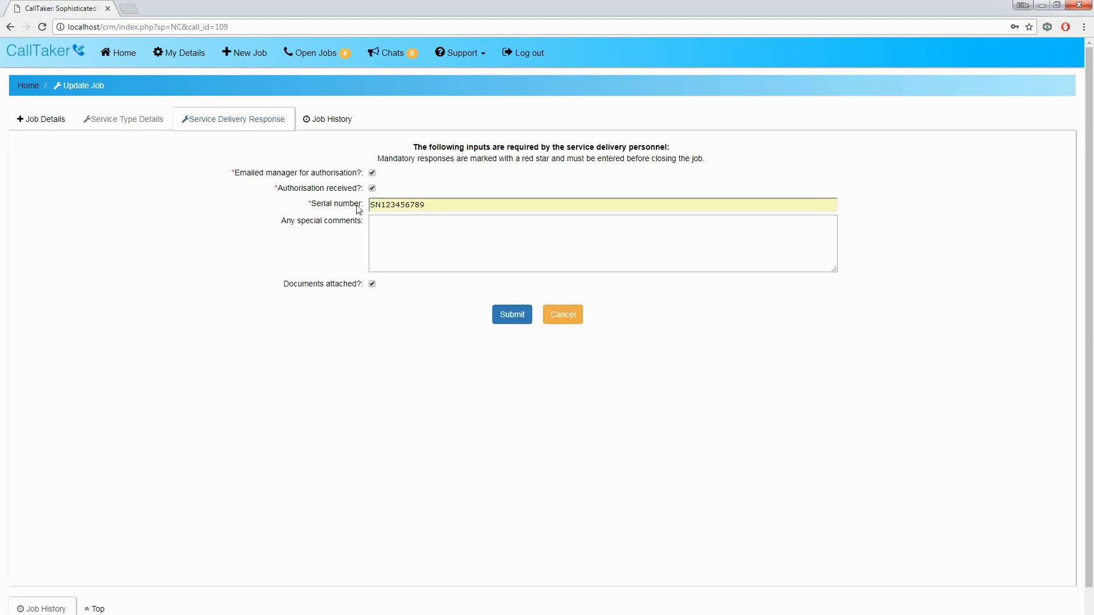
pyautogui.click(372, 188)
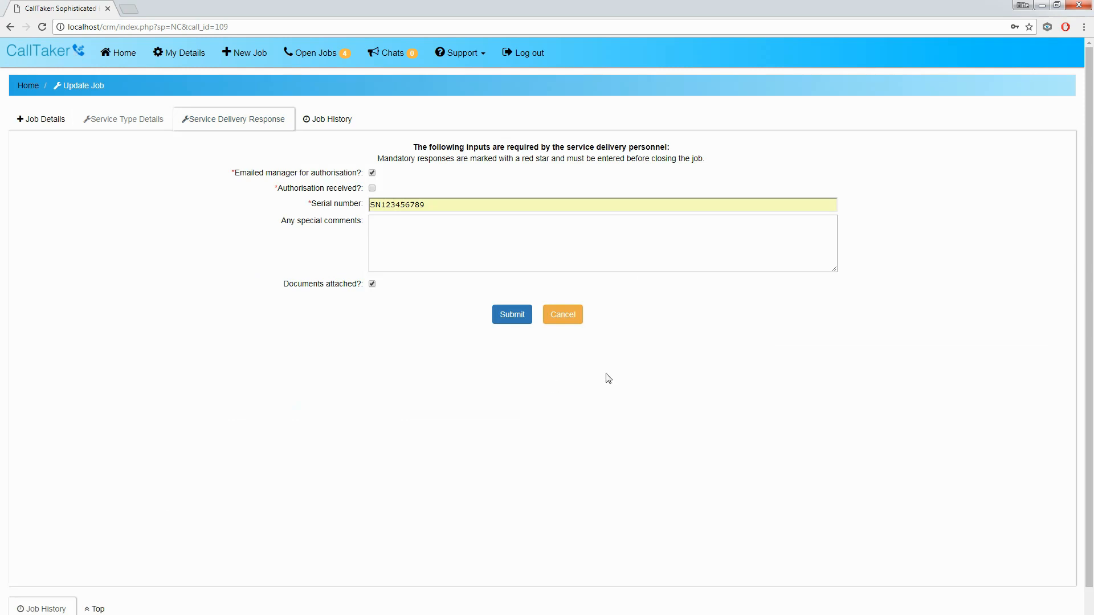
pyautogui.click(30, 117)
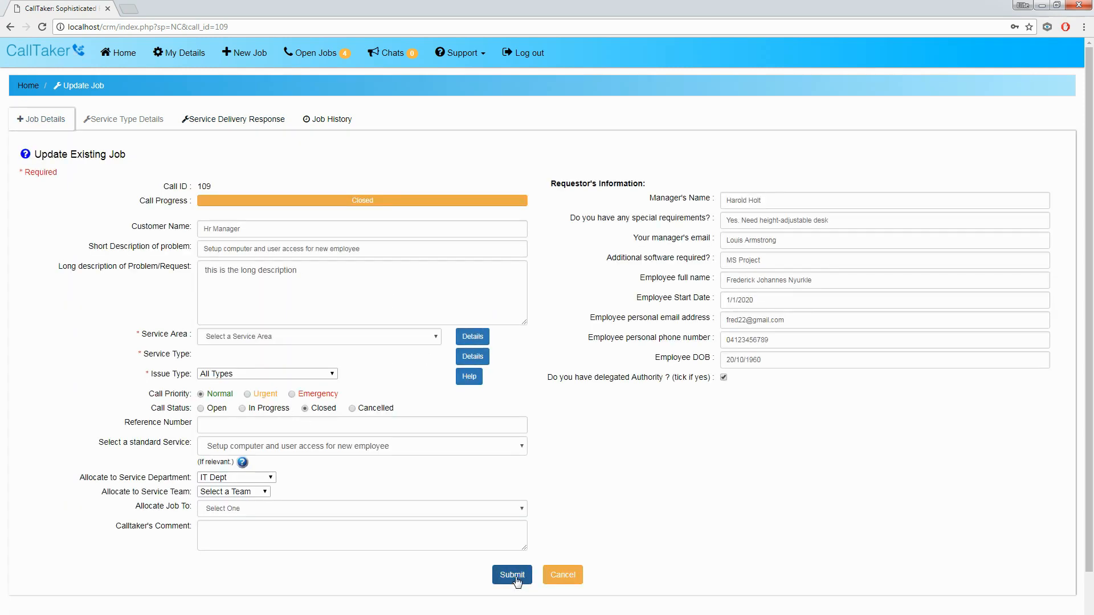
pyautogui.click(517, 580)
pyautogui.moveTo(324, 560); pyautogui.dragTo(774, 560)
# Step: Re-tick Authorisation received, autofill serial SN123456789, and save job 109 as in progress
pyautogui.click(806, 587)
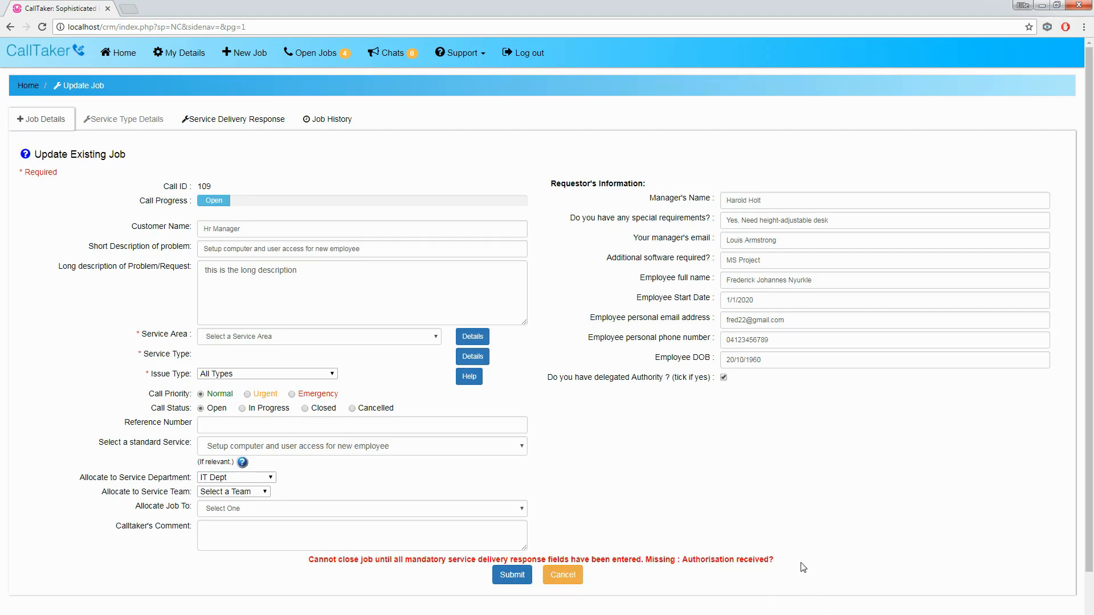
pyautogui.click(239, 119)
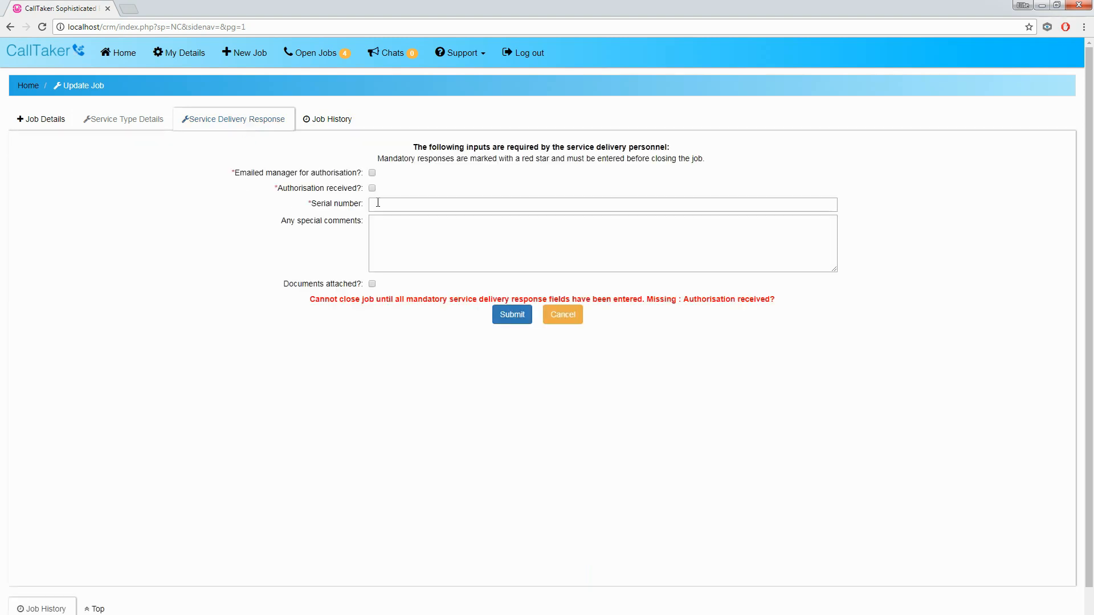
pyautogui.click(372, 188)
pyautogui.click(379, 206)
pyautogui.click(388, 221)
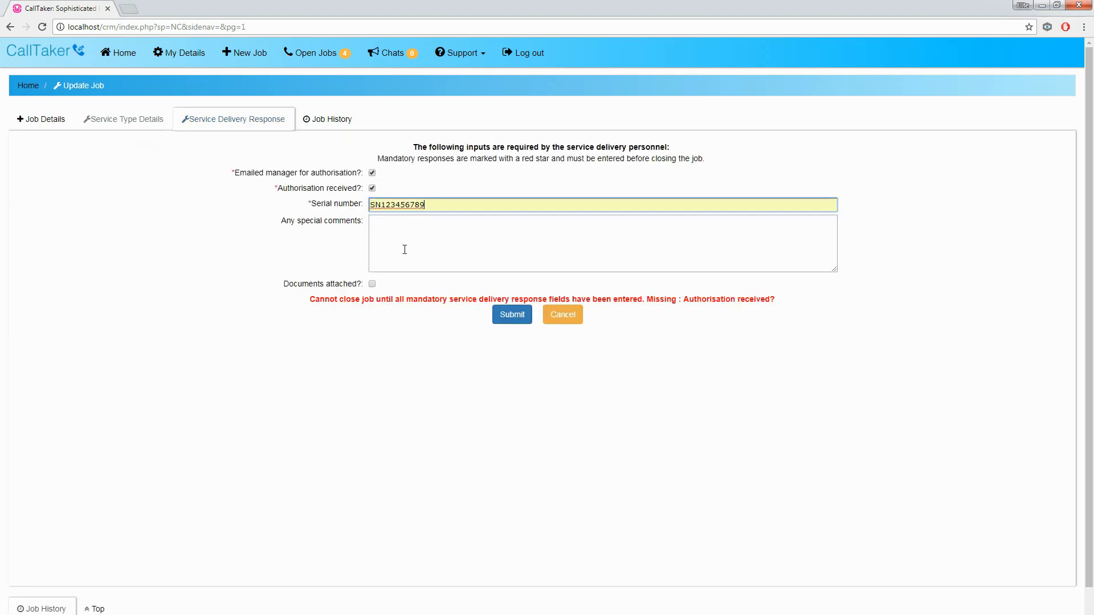
pyautogui.click(512, 316)
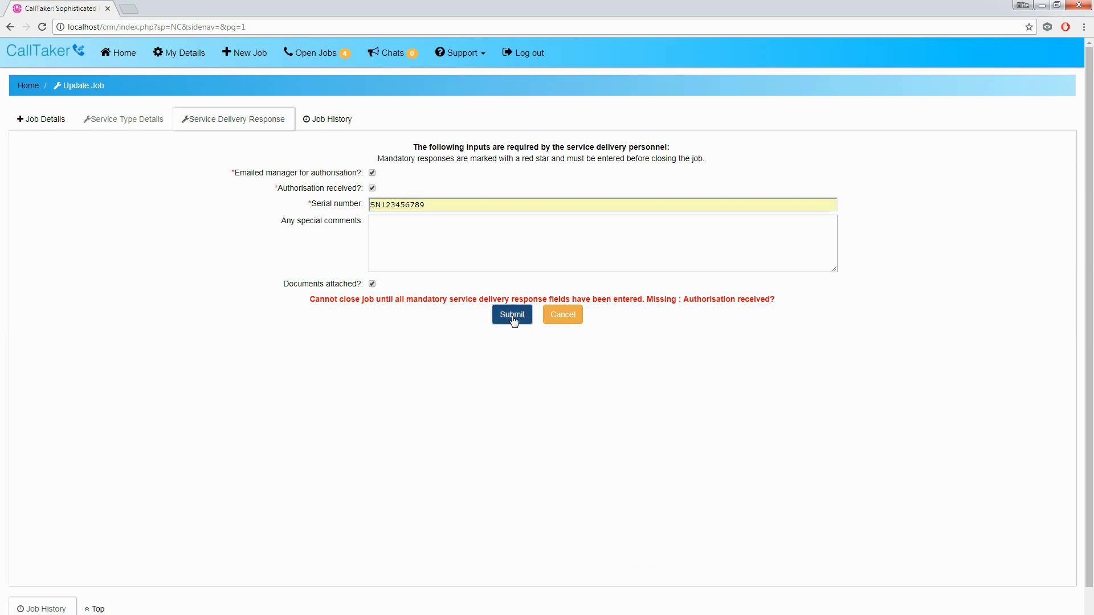
pyautogui.moveTo(496, 560); pyautogui.dragTo(599, 564)
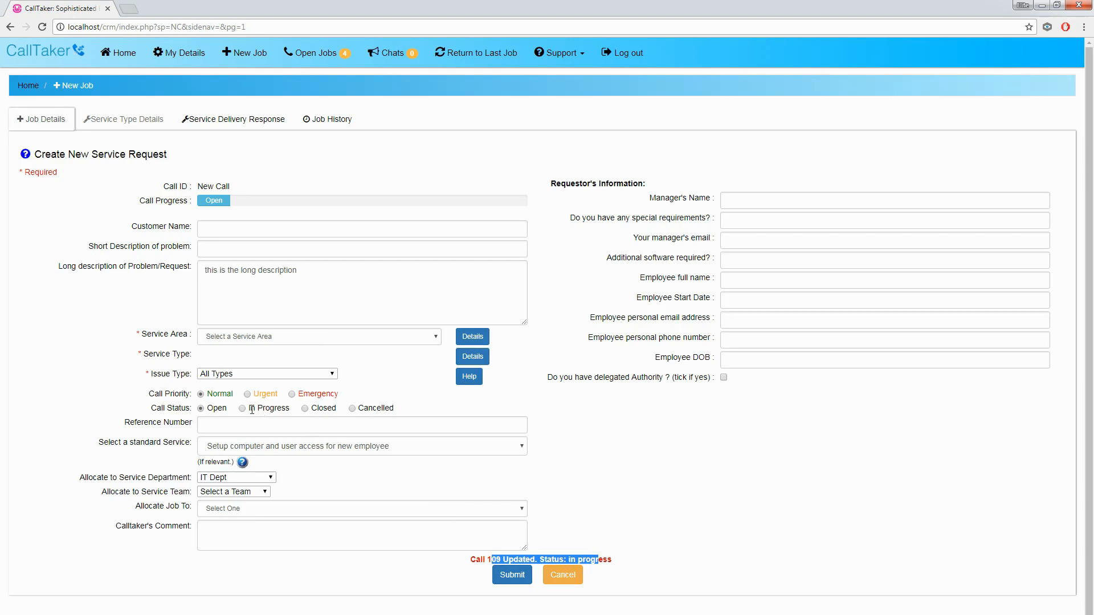
# Step: Reopen job 109, set its Call Status to Closed, submit it, and log out
pyautogui.click(314, 57)
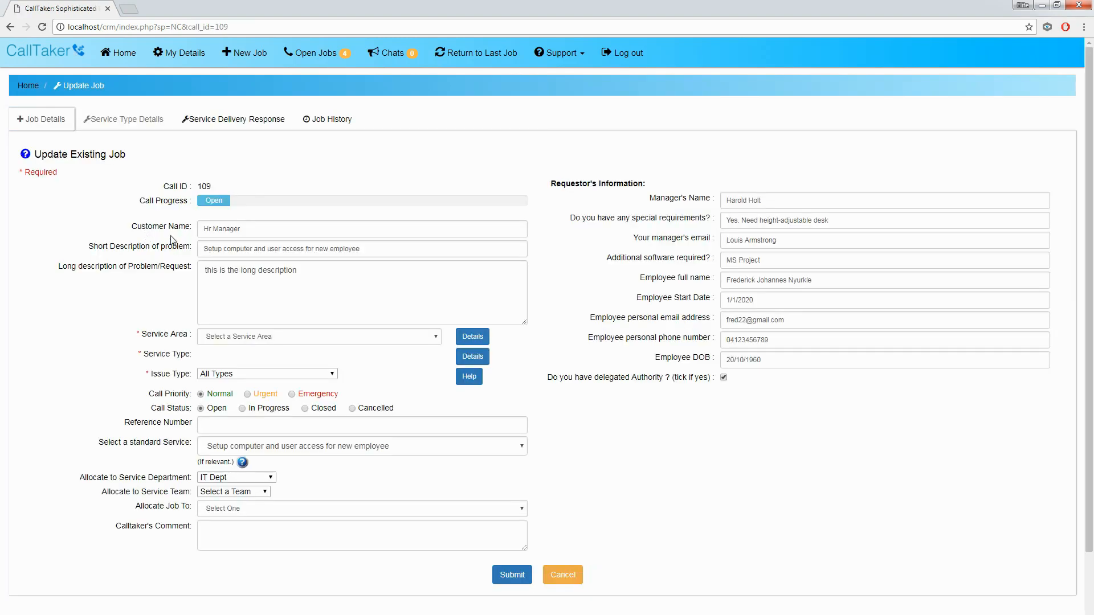
pyautogui.click(244, 121)
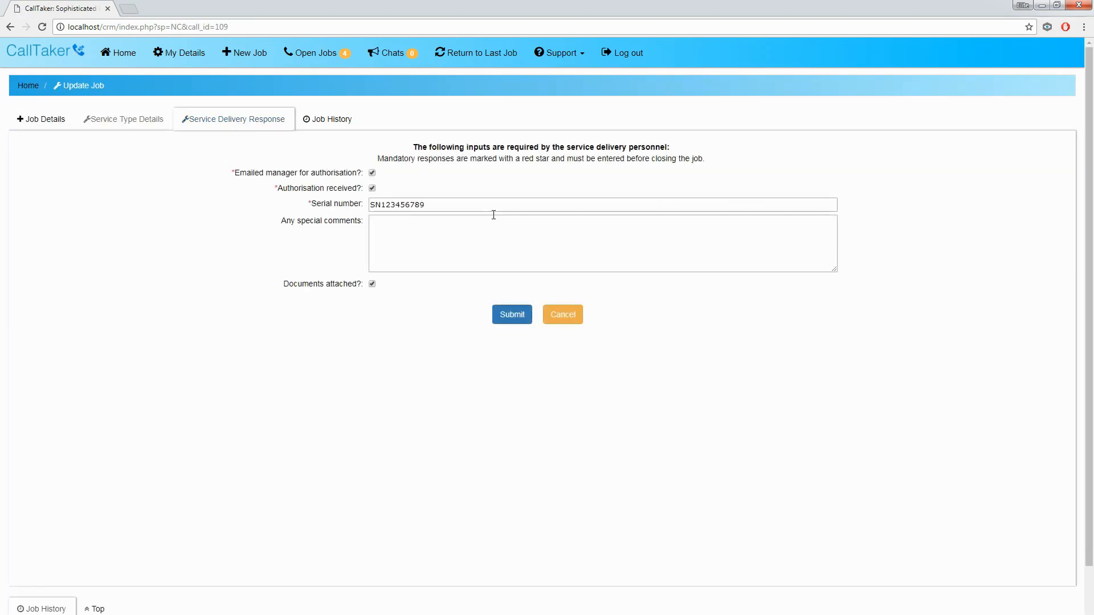
pyautogui.click(43, 120)
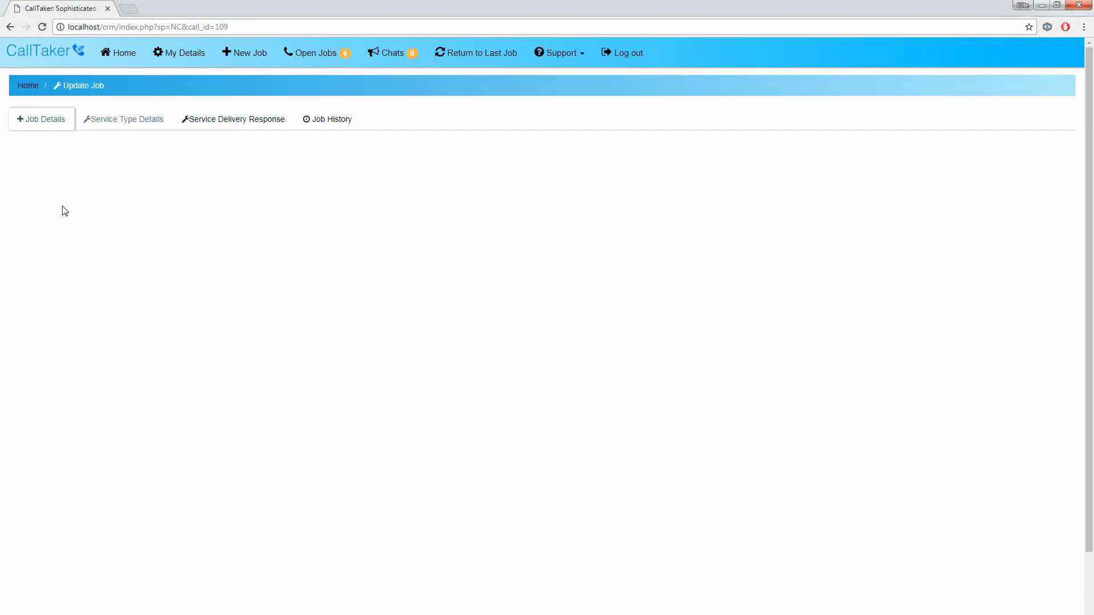
pyautogui.click(305, 408)
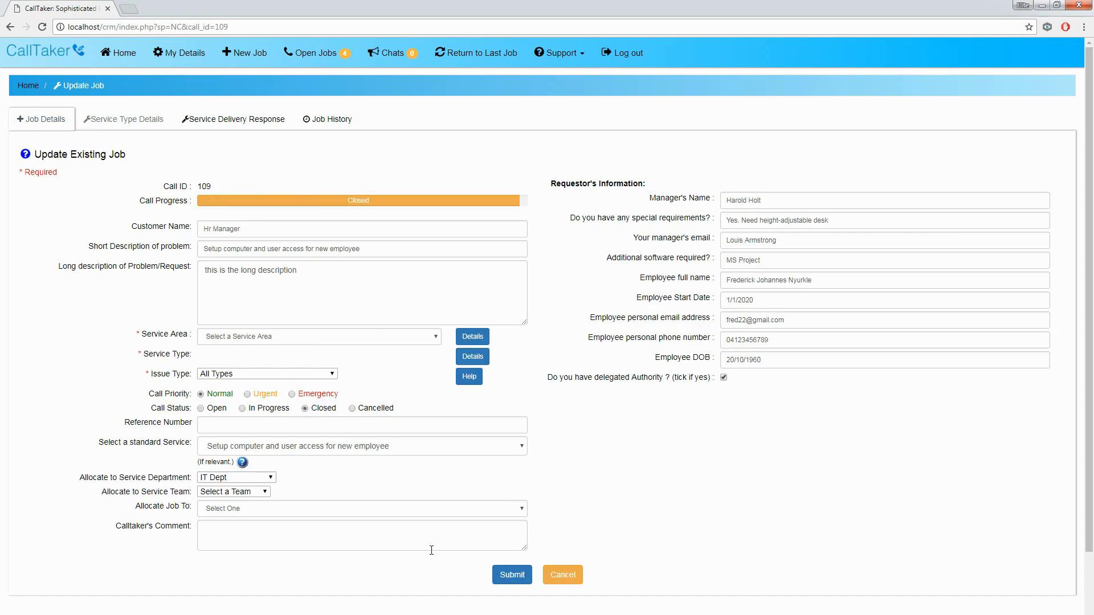
pyautogui.click(512, 576)
pyautogui.moveTo(550, 559); pyautogui.dragTo(509, 556)
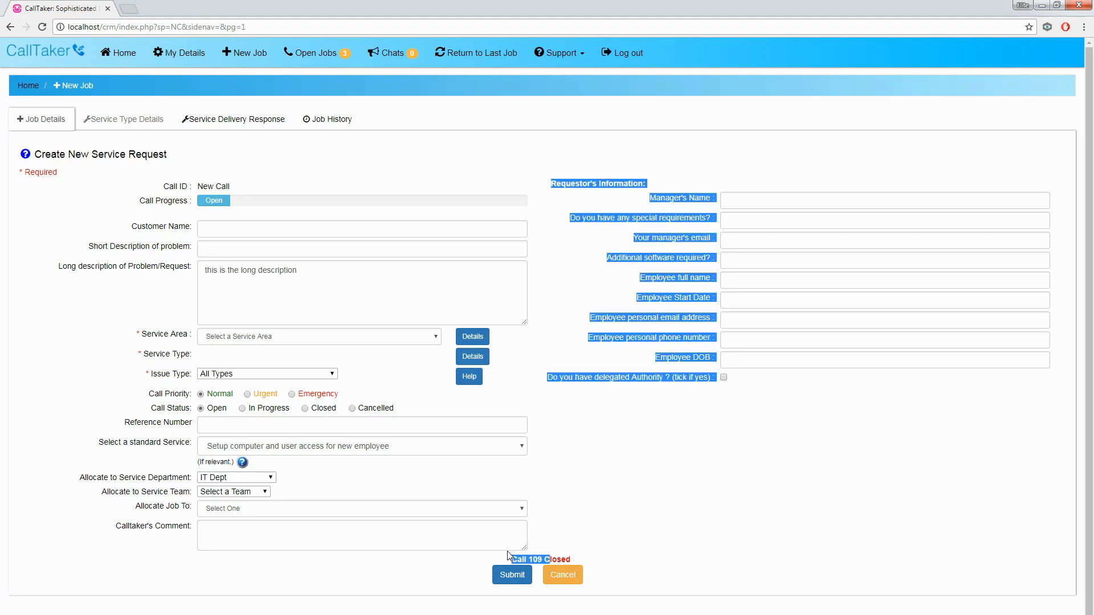
pyautogui.click(341, 523)
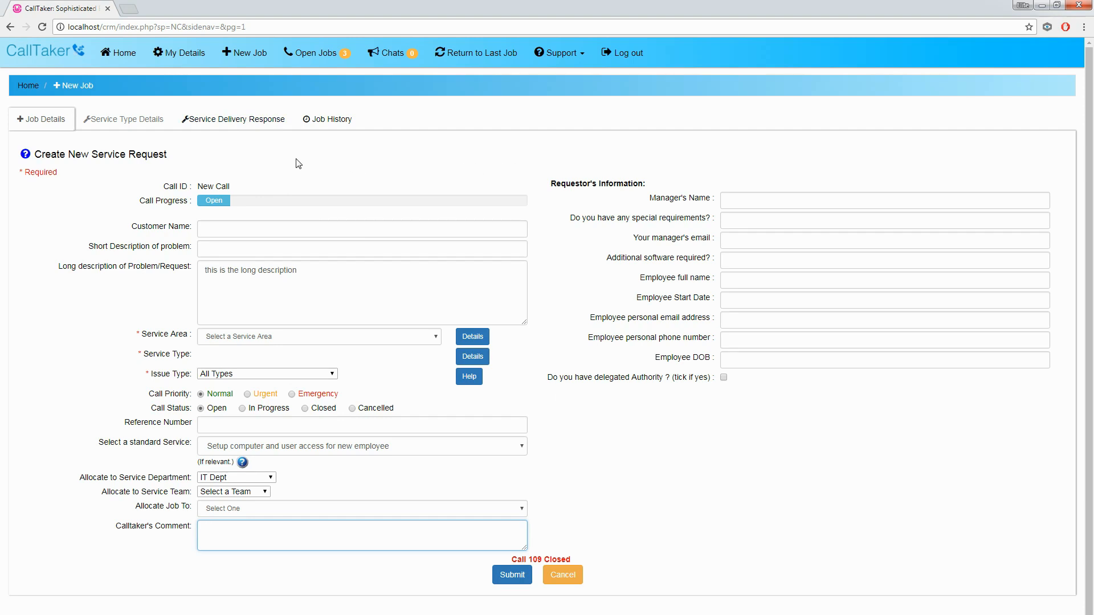
pyautogui.click(627, 55)
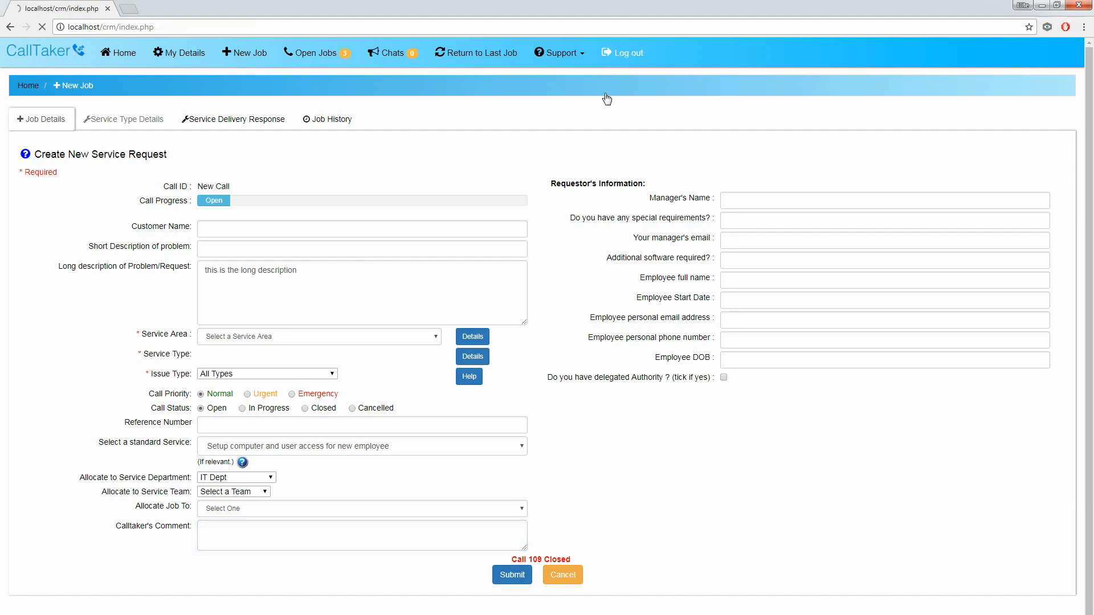